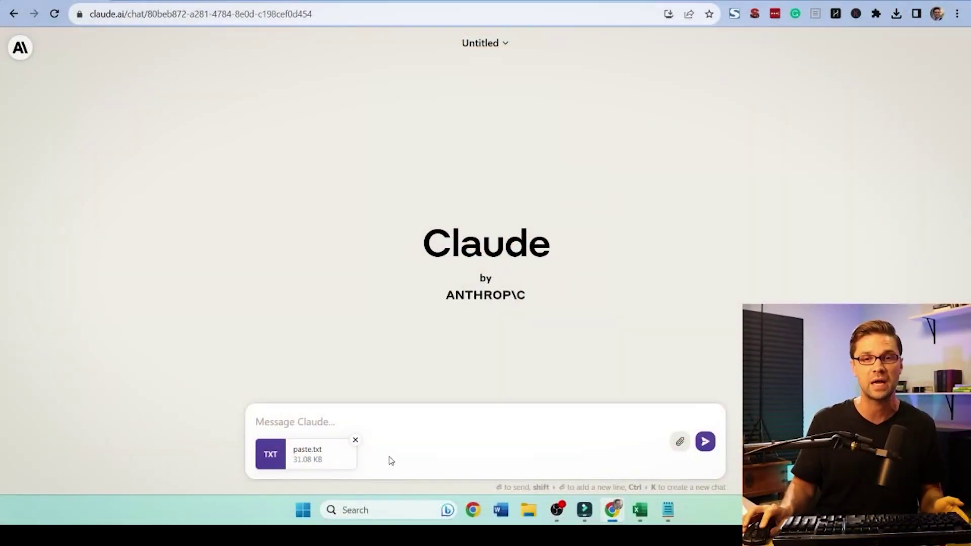
- In the About Dataset Notepad file, scroll past the regional yearly counts to the header
left_click(668, 510)
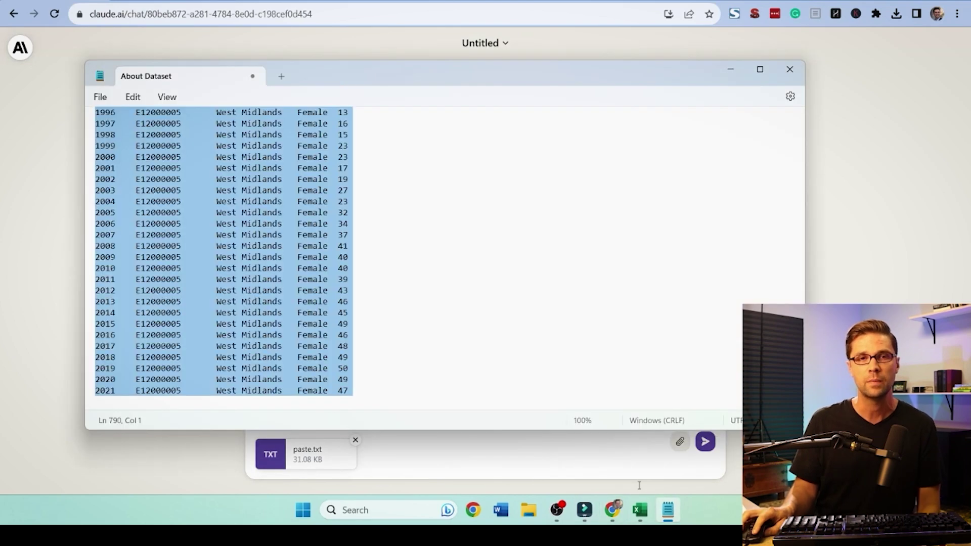
left_click(446, 301)
scroll(430, 303, "up", 20)
scroll(430, 258, "up", 2)
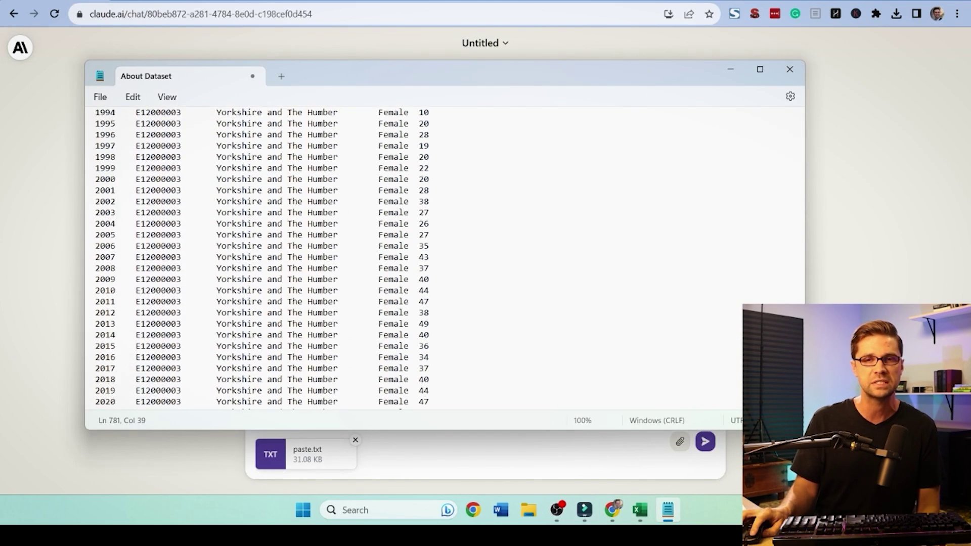
left_click_drag(800, 177, 801, 123)
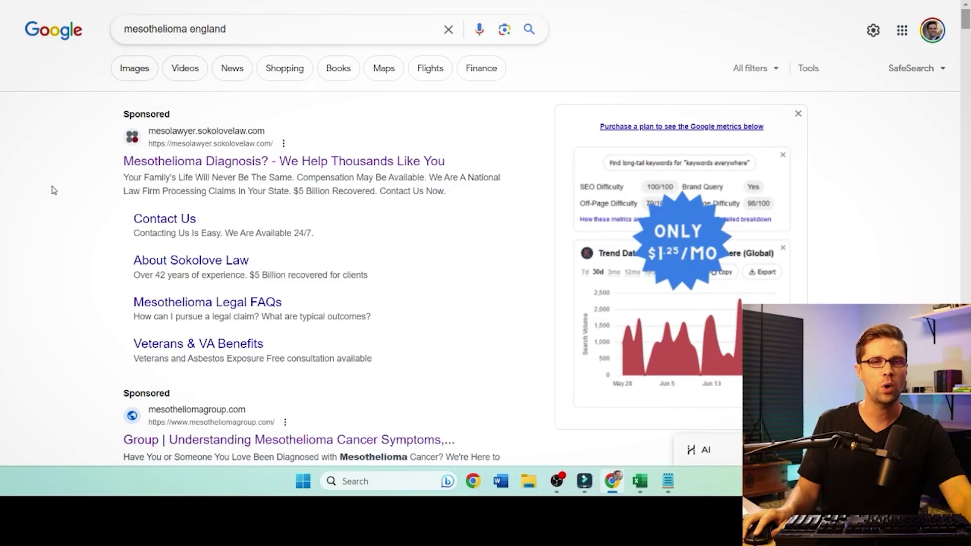
scroll(53, 190, "down", 3)
scroll(54, 190, "up", 3)
left_click(187, 28)
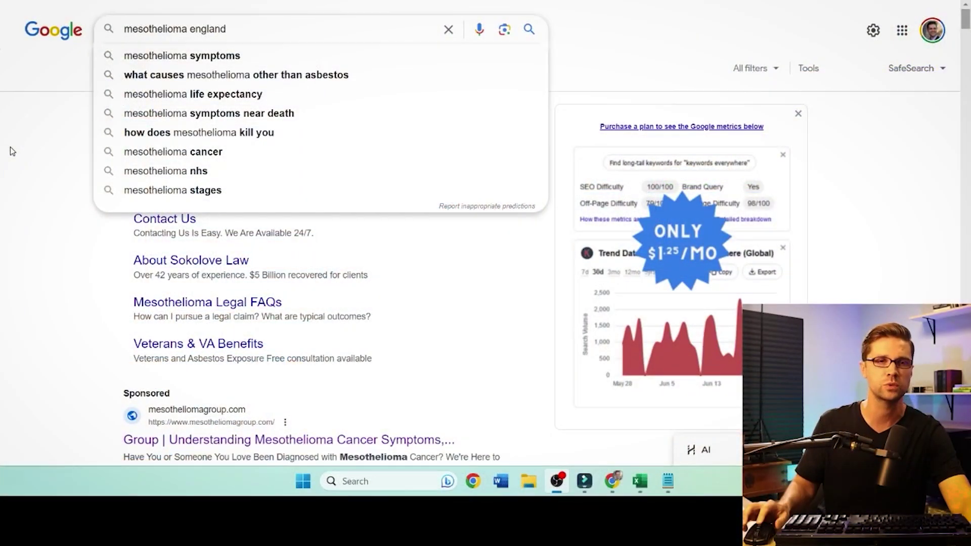
left_click(30, 154)
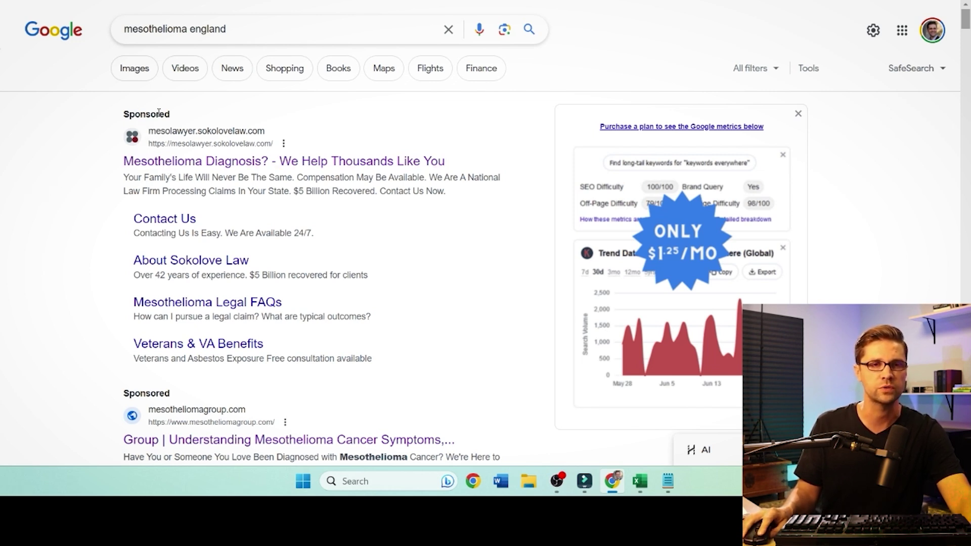
scroll(150, 215, "down", 4)
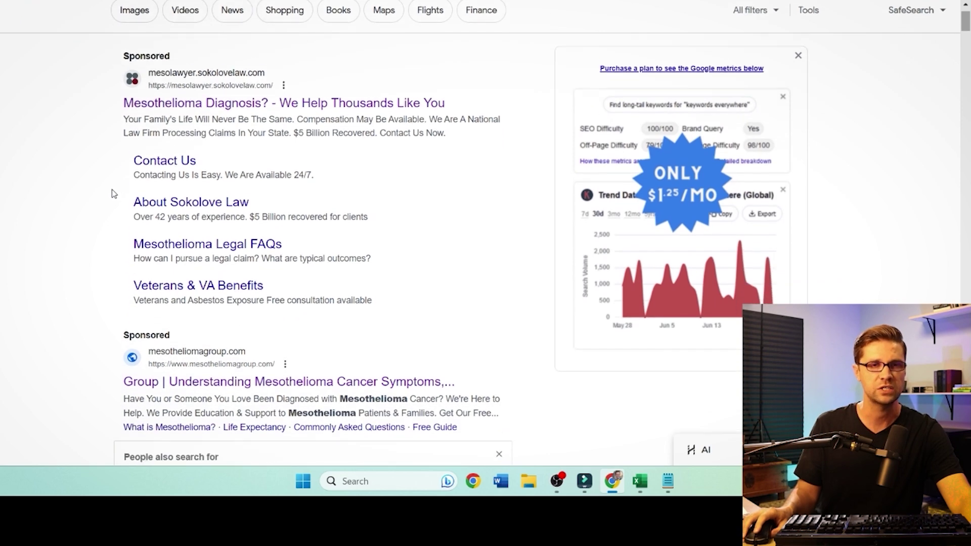
scroll(112, 246, "down", 1)
scroll(74, 221, "down", 5)
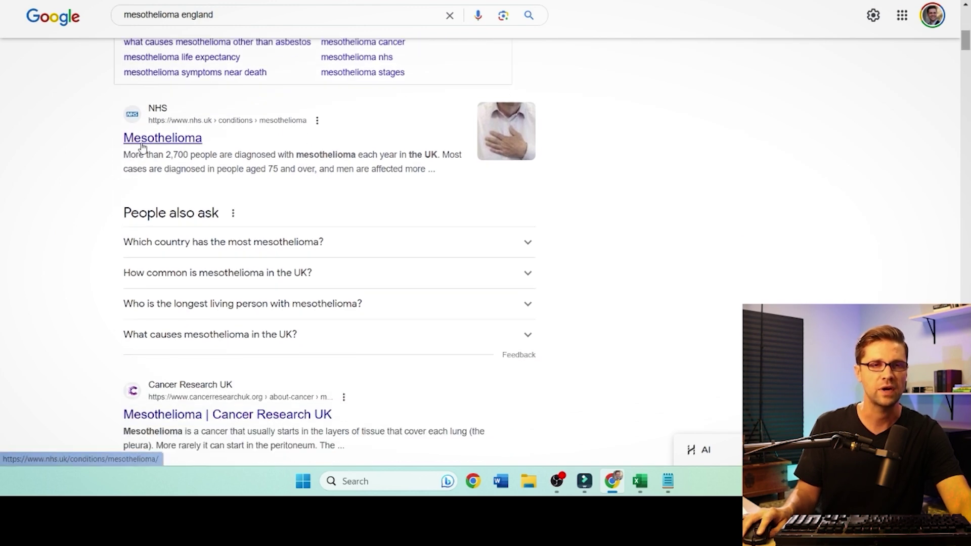
scroll(122, 159, "down", 1)
scroll(167, 103, "up", 1)
scroll(106, 193, "down", 4)
scroll(172, 280, "down", 5)
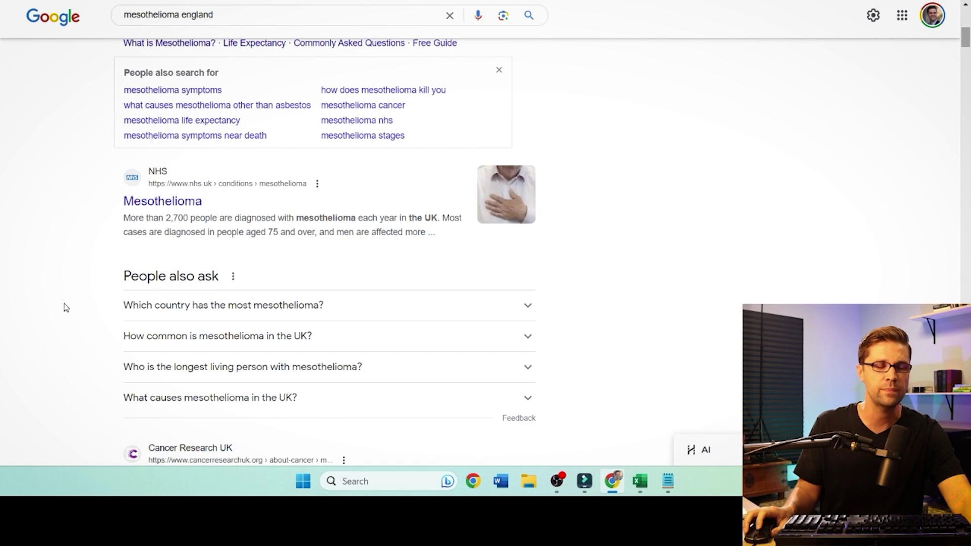
scroll(65, 308, "up", 8)
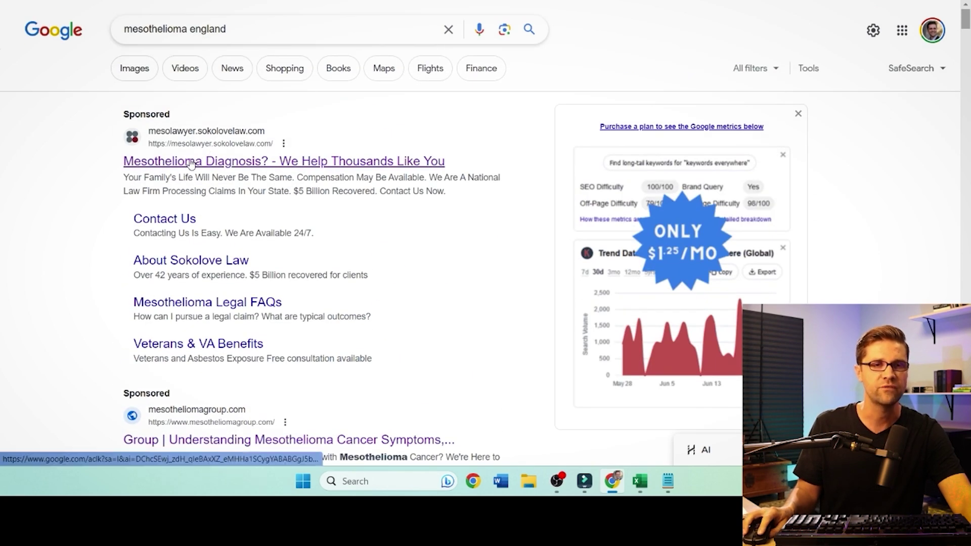
- Open the sponsored Sokolove Law result and look over its landing page
left_click(354, 161)
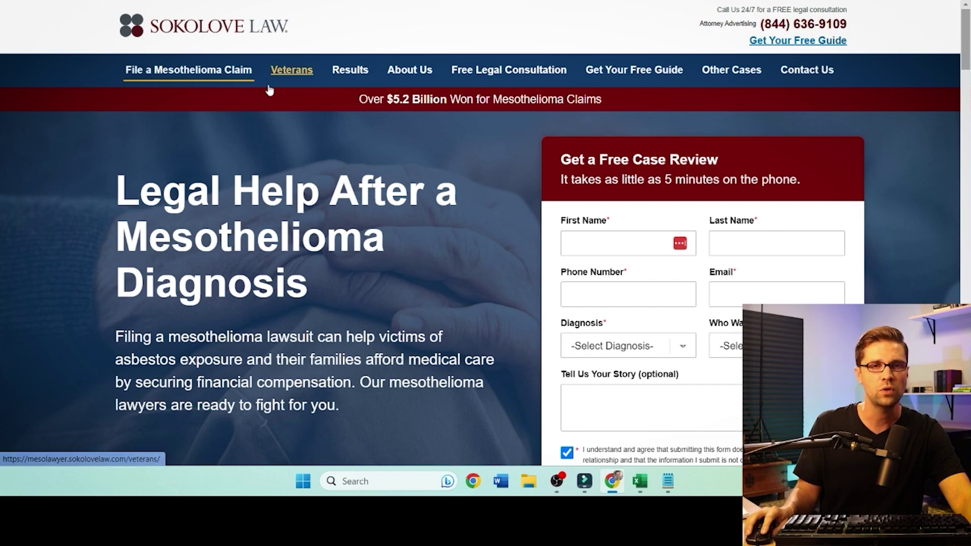
scroll(285, 250, "down", 20)
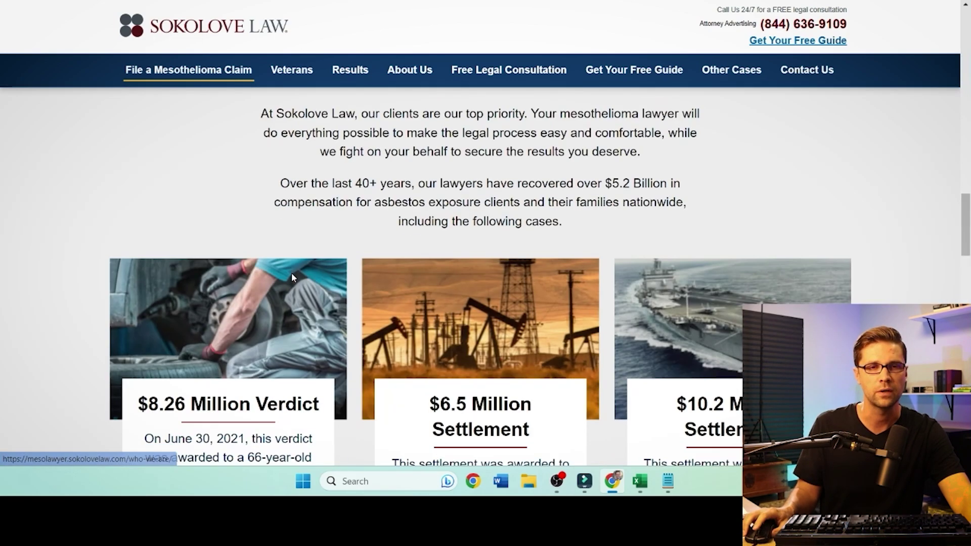
scroll(266, 279, "down", 10)
scroll(265, 277, "up", 14)
scroll(253, 268, "up", 10)
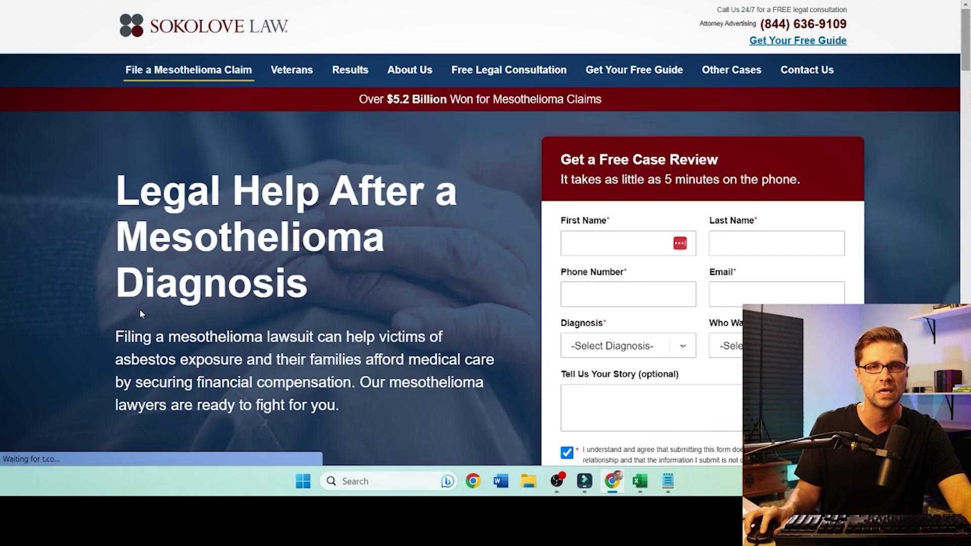
scroll(147, 303, "down", 15)
scroll(204, 182, "up", 8)
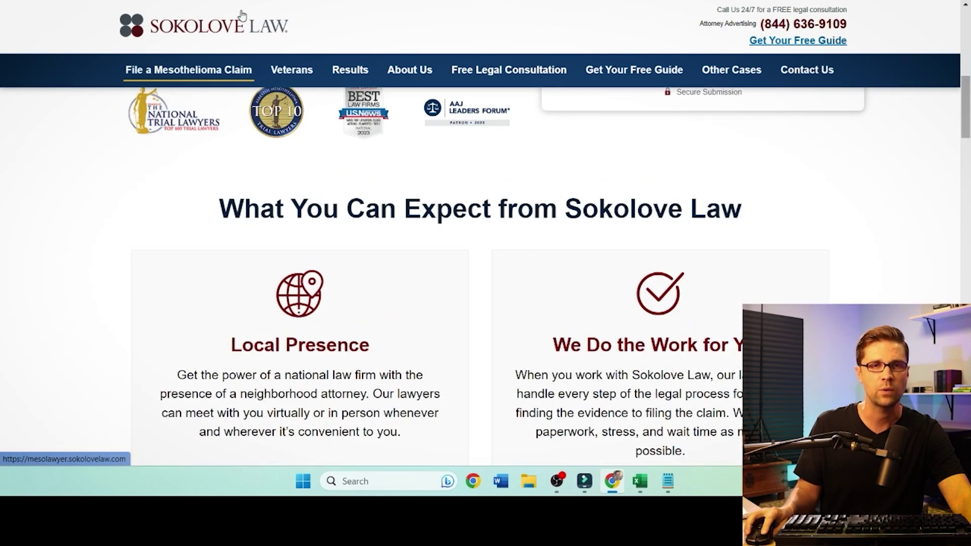
- Load the site's sitemap.xml and open page-sitemap.xml listing its 8 page URLs
key("ctrl+l")
key("End")
type("sitemap.xml")
key("Return")
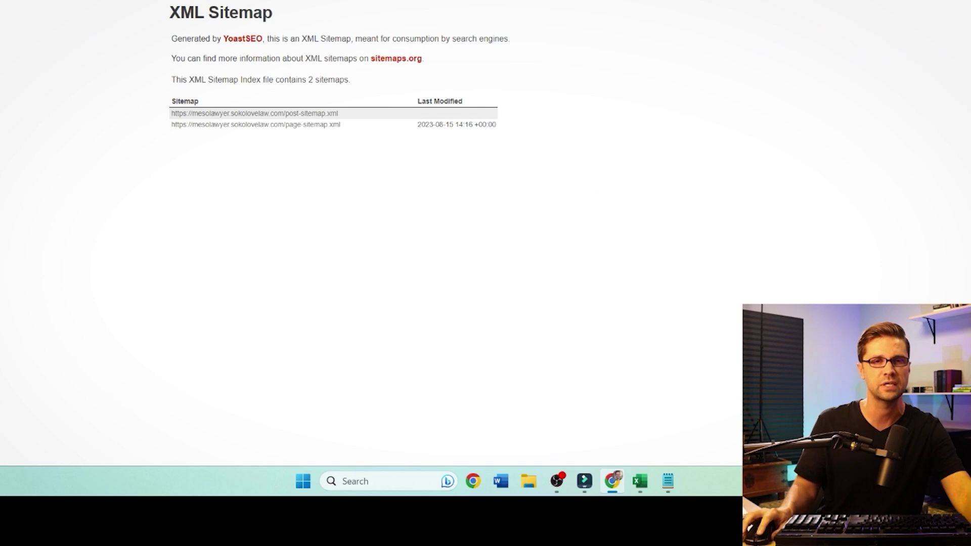
left_click(271, 117)
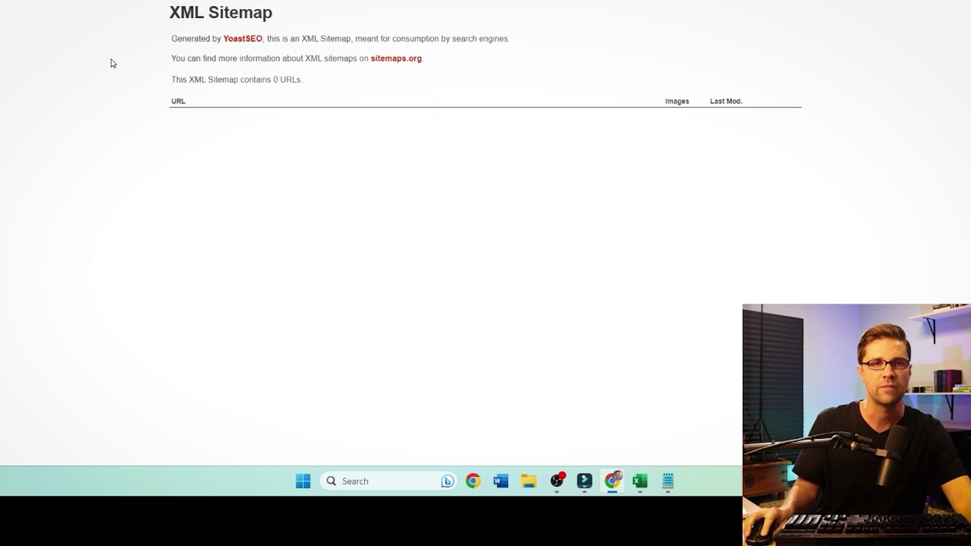
left_click(22, 1)
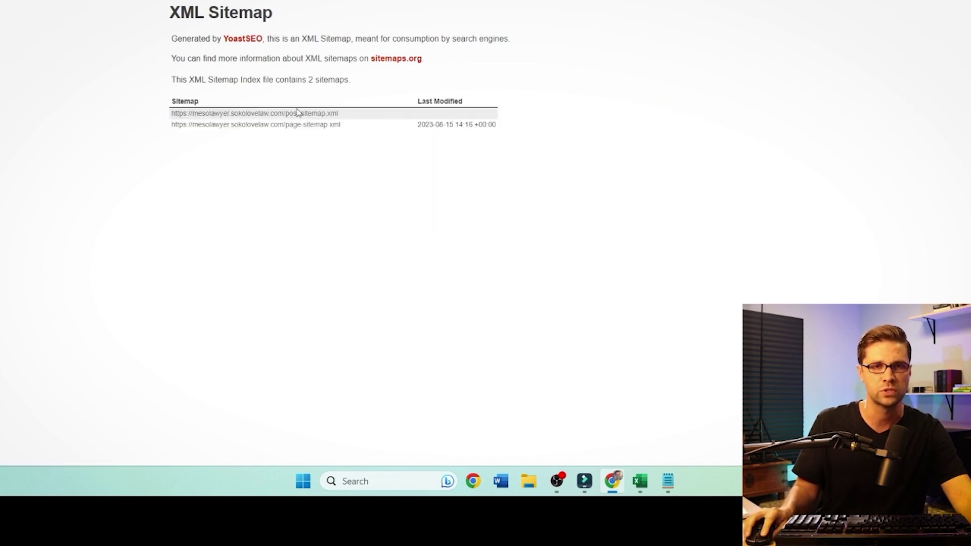
left_click(267, 126)
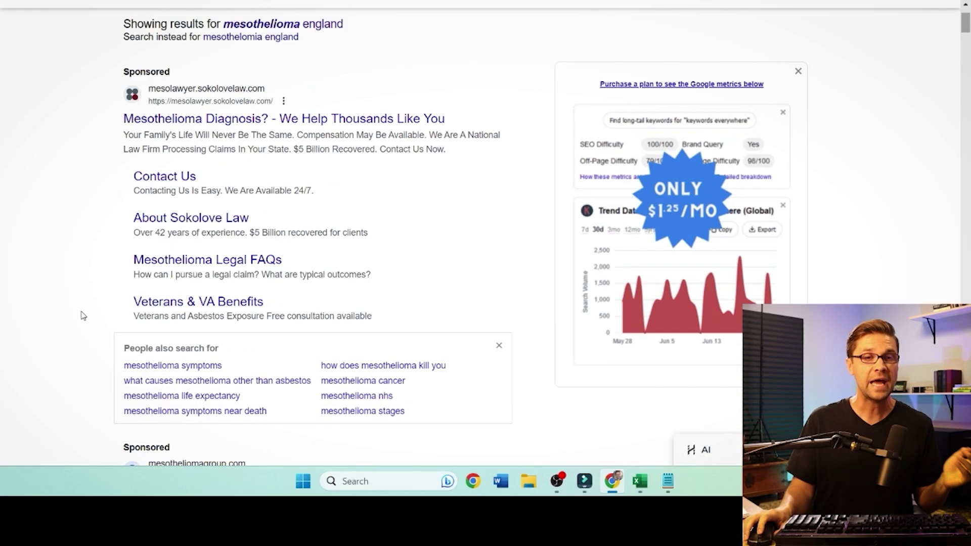
- Scroll through the Mesothelioma Group homepage sections and return to the top
scroll(127, 303, "down", 4)
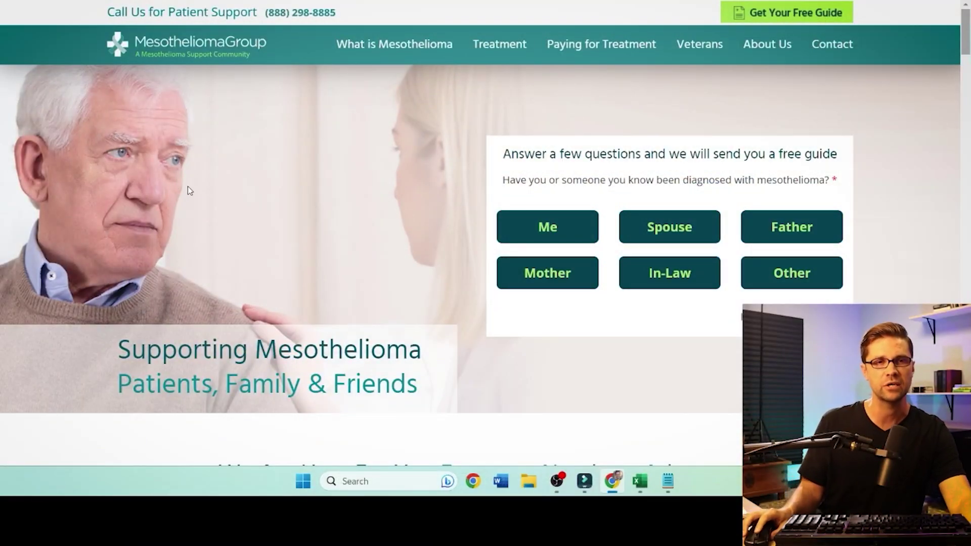
scroll(196, 218, "down", 15)
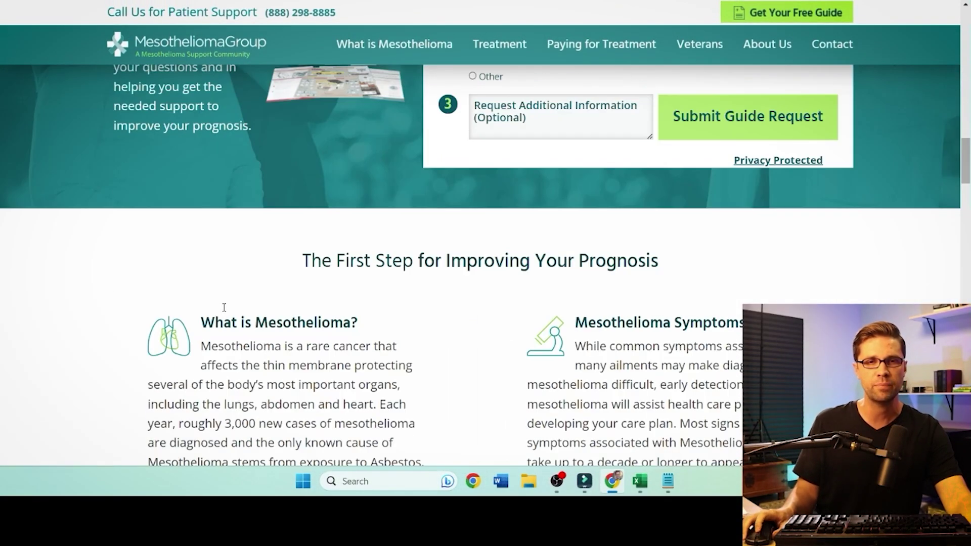
scroll(217, 309, "down", 20)
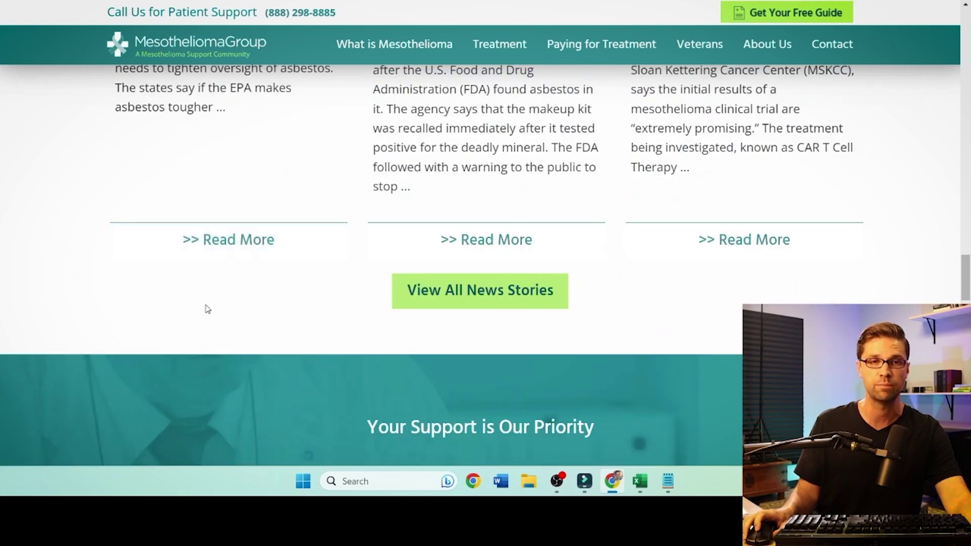
scroll(207, 309, "up", 5)
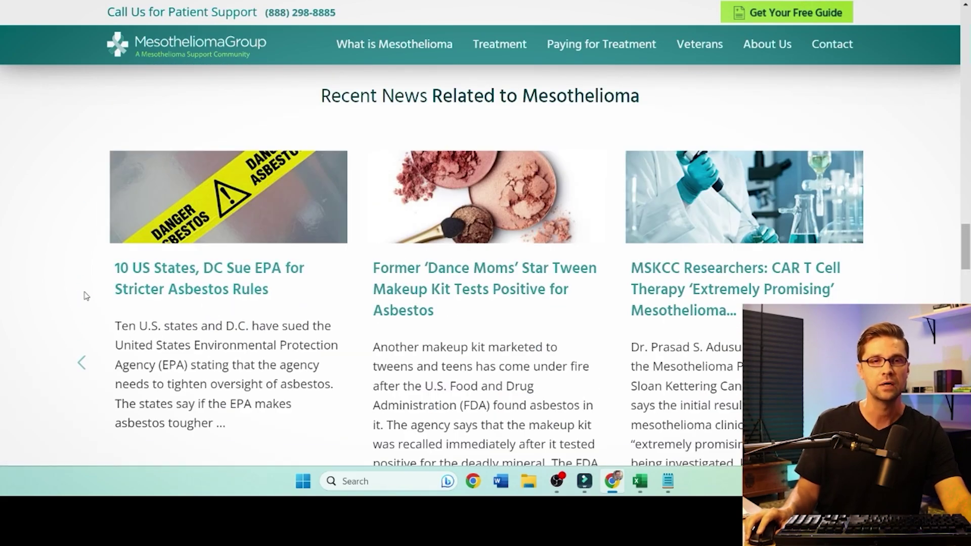
scroll(104, 297, "down", 7)
scroll(104, 295, "up", 9)
scroll(134, 294, "up", 15)
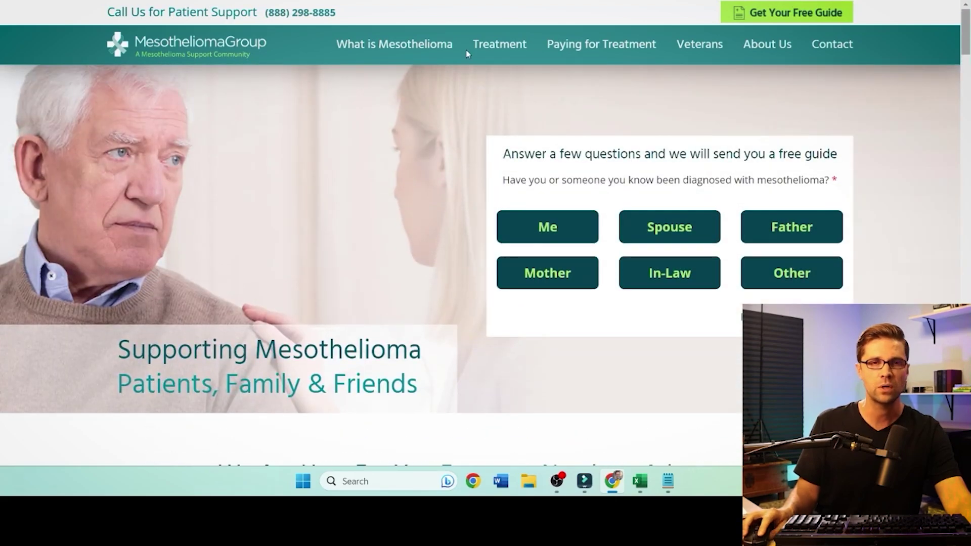
mouse_move(414, 43)
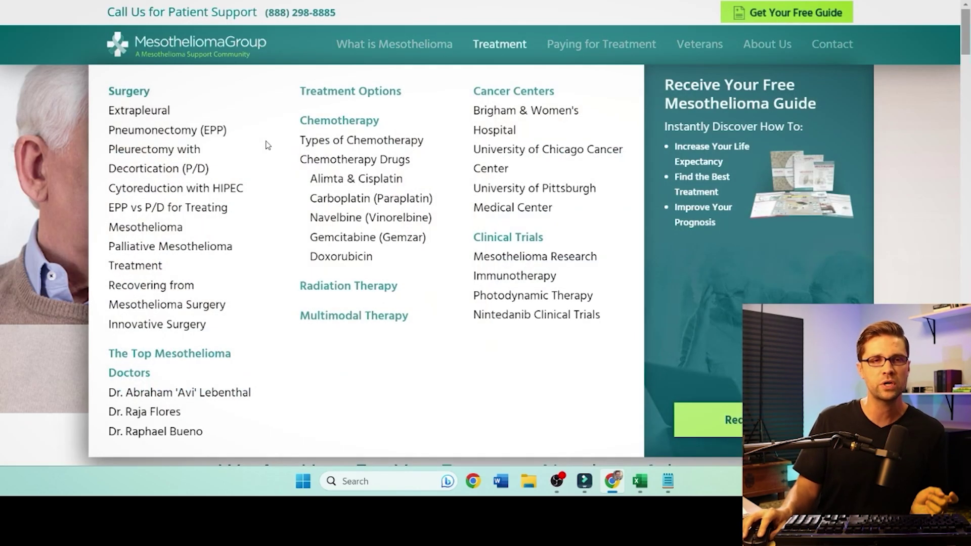
mouse_move(364, 48)
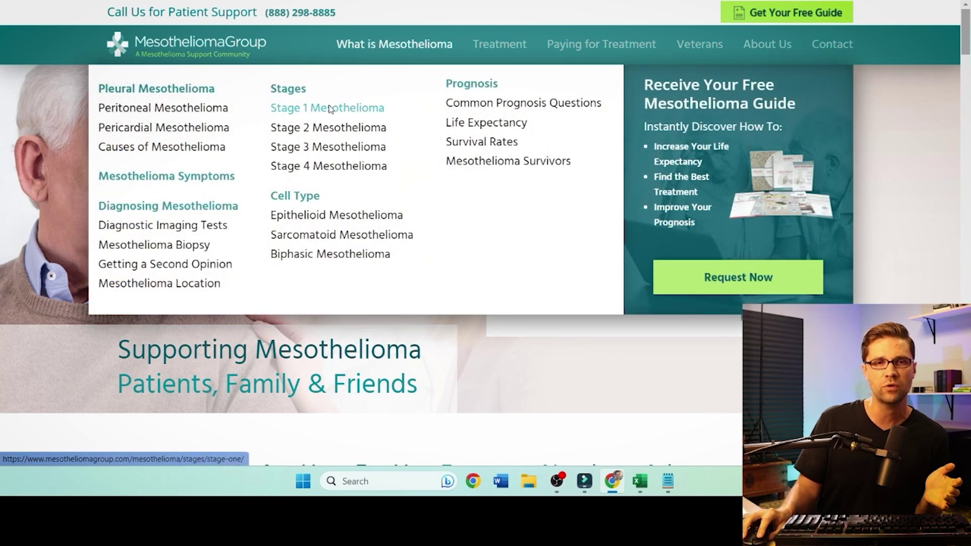
- Open the Stage 1 Mesothelioma article and view its heading outline in the SEO extension
left_click(330, 108)
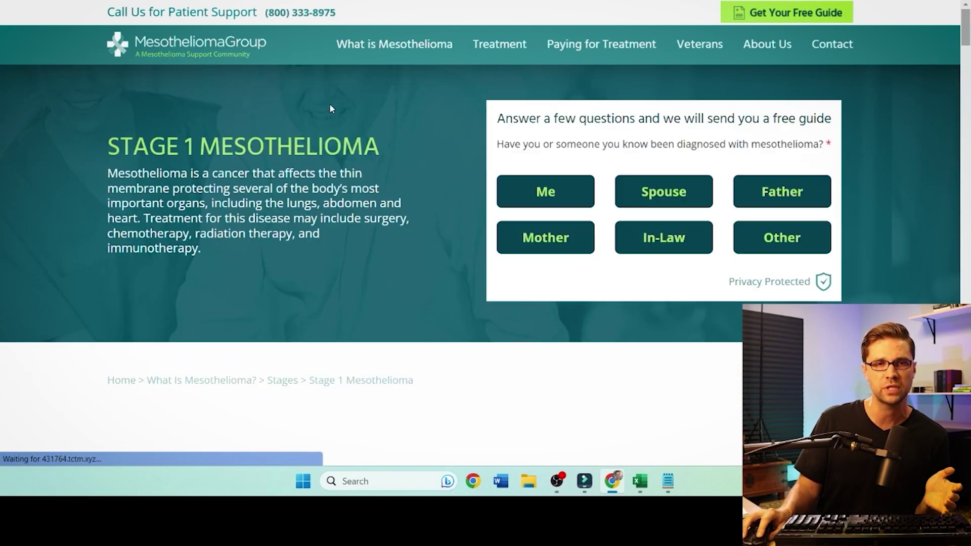
scroll(312, 143, "down", 7)
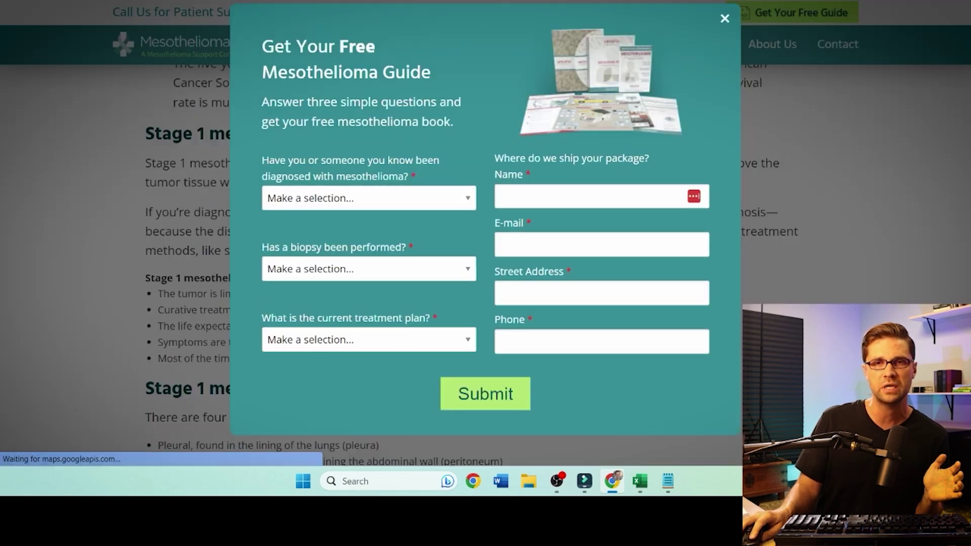
left_click(501, 2)
left_click(468, 22)
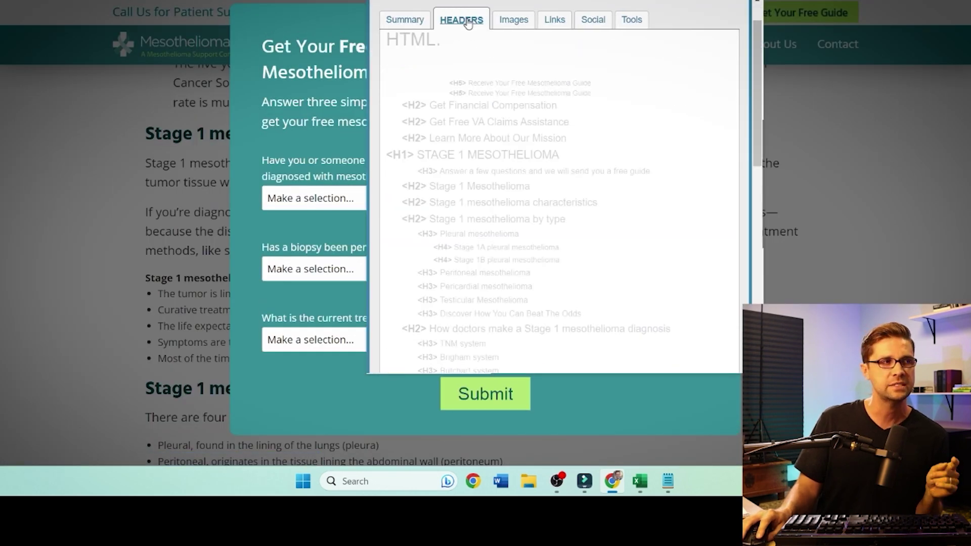
- Read through the rest of the mesothelioma prognosis article
scroll(564, 154, "down", 5)
scroll(503, 186, "down", 5)
scroll(502, 189, "up", 10)
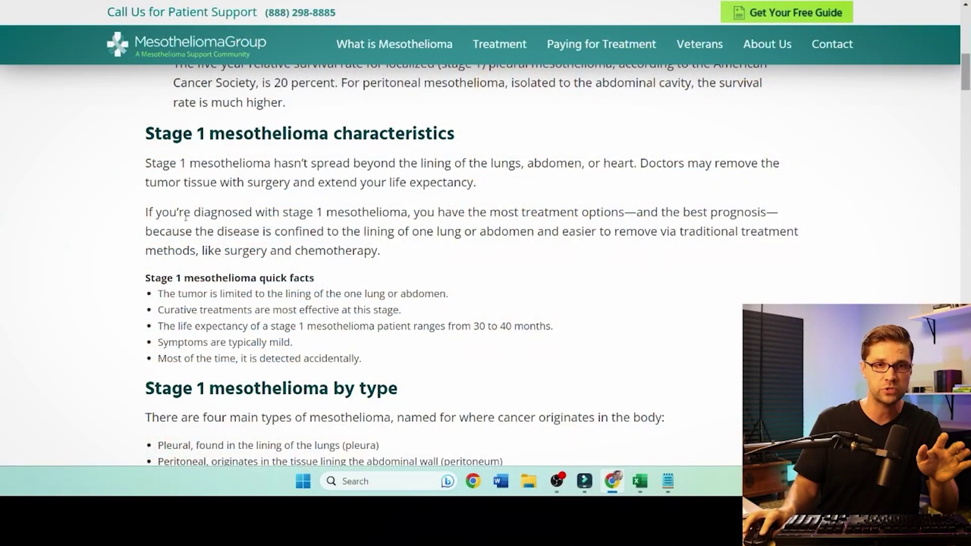
scroll(188, 217, "down", 20)
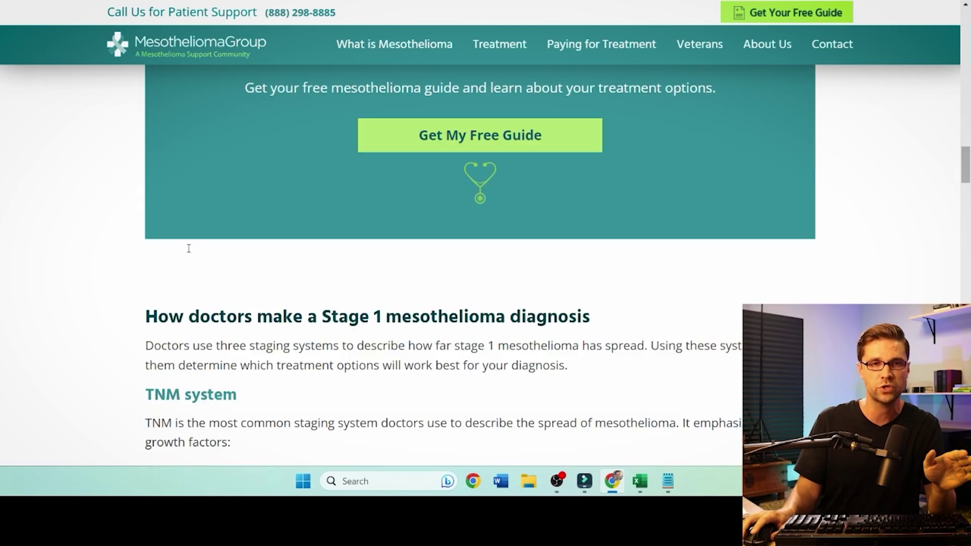
scroll(189, 249, "down", 10)
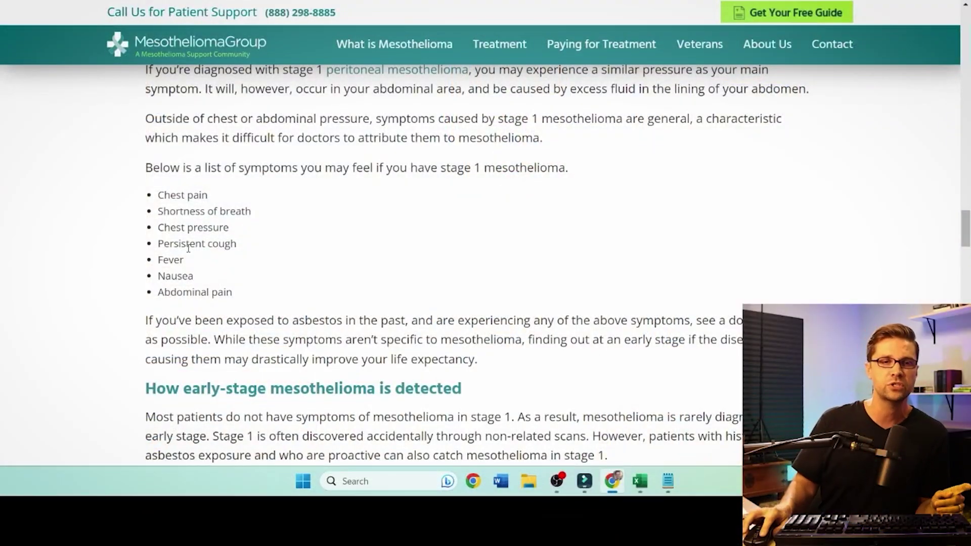
scroll(189, 248, "down", 20)
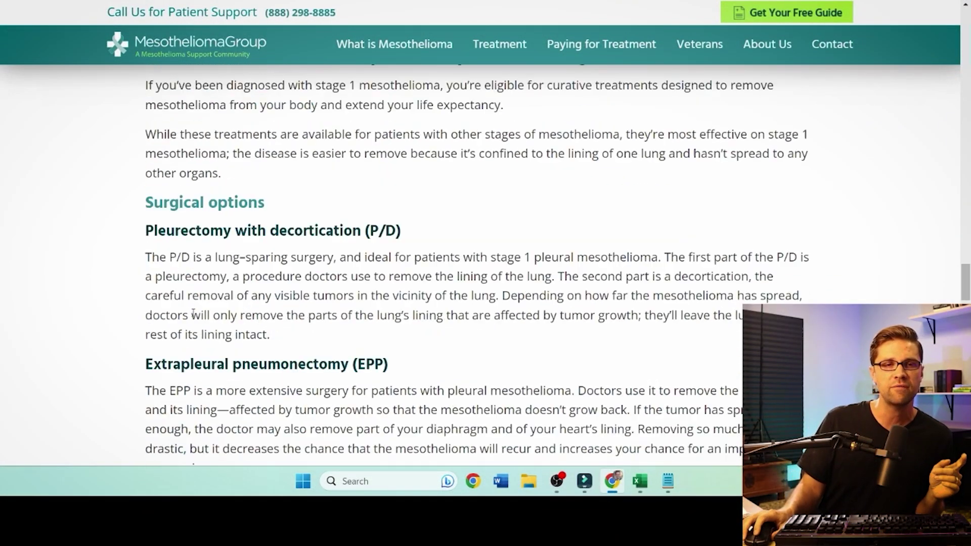
scroll(193, 314, "down", 20)
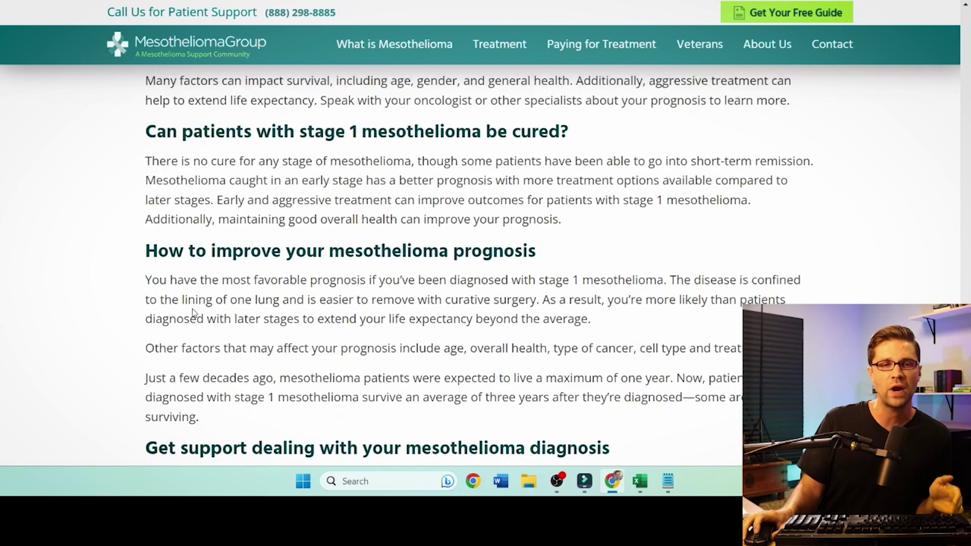
scroll(192, 313, "down", 3)
scroll(190, 304, "up", 15)
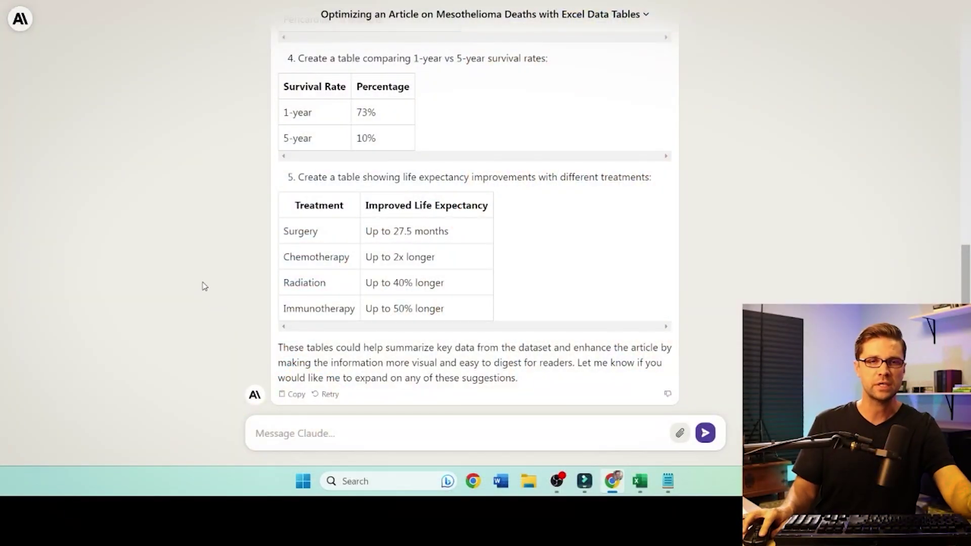
- Highlight the prompt's opening, its table-suggestion request, and the table-incorporation part at the chat's top
scroll(200, 276, "up", 10)
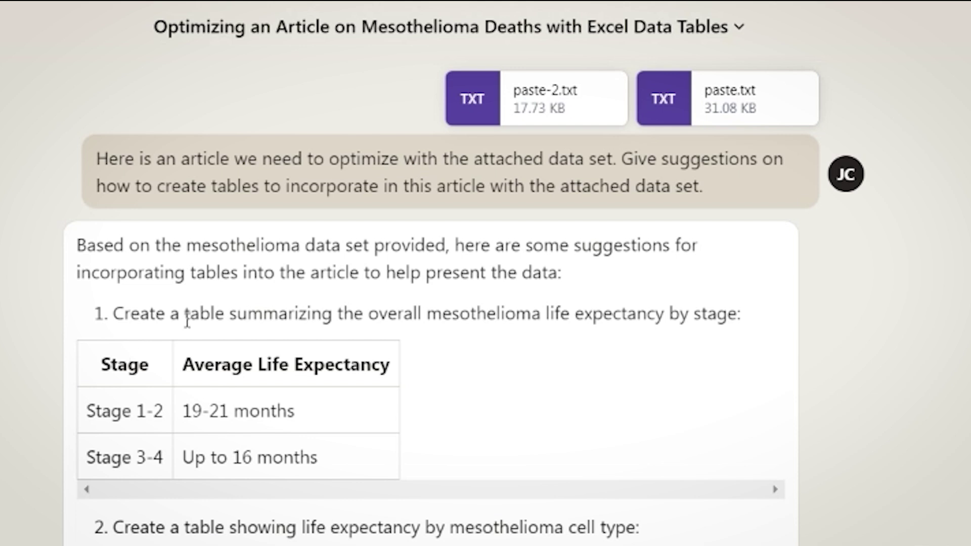
left_click_drag(100, 163, 518, 136)
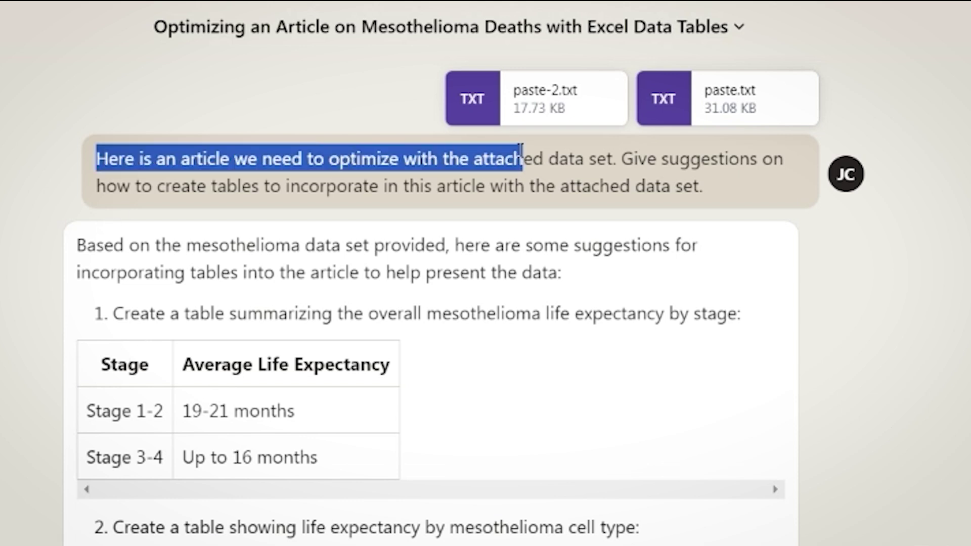
left_click(549, 173)
left_click_drag(622, 160, 744, 183)
left_click(613, 180)
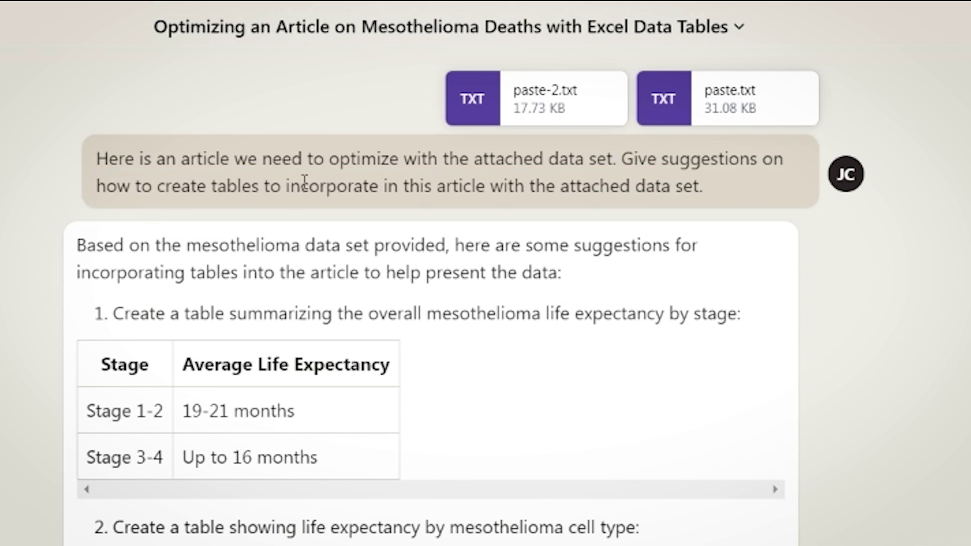
left_click_drag(324, 180, 560, 187)
left_click(583, 193)
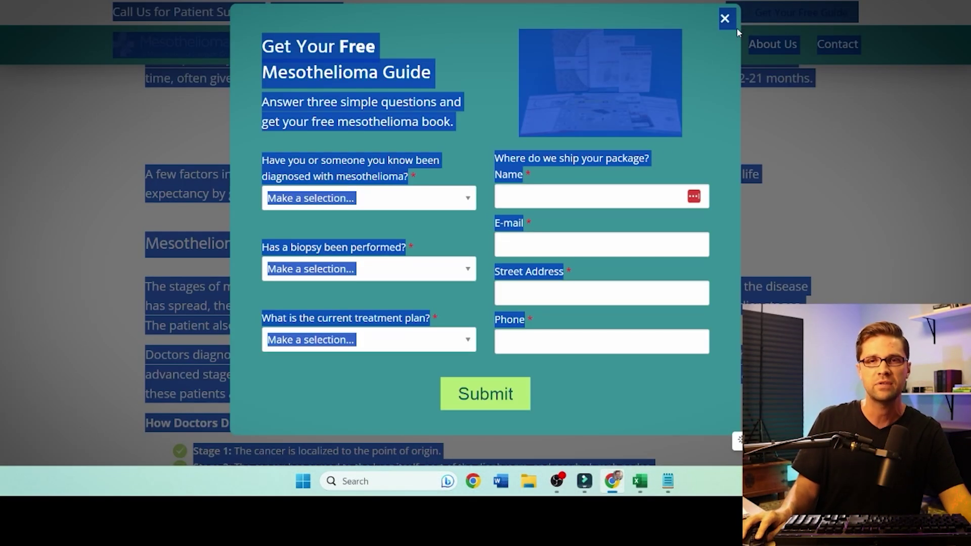
- Close the Mesothelioma Group free-guide popup and scroll back to the top of the page
left_click(725, 19)
left_click(54, 107)
scroll(125, 216, "up", 15)
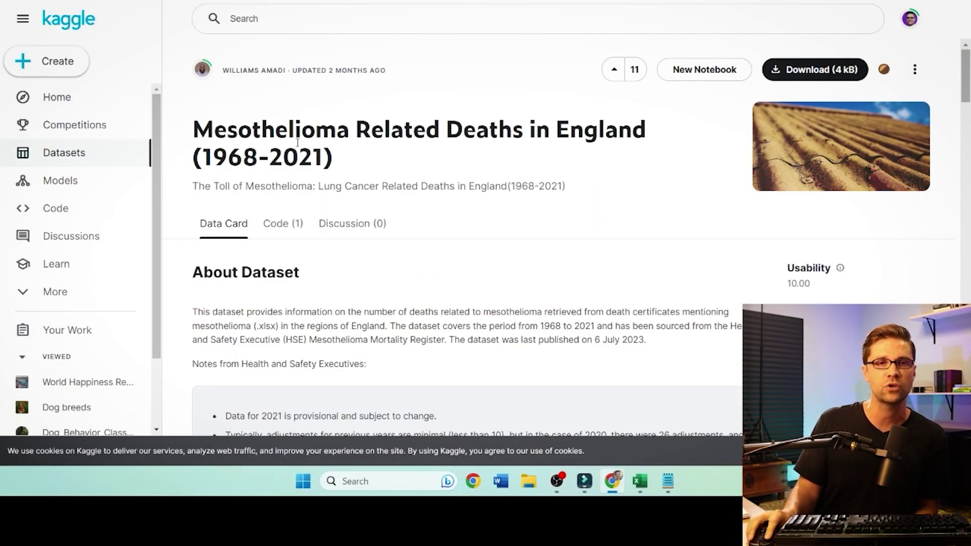
- Point out the Mesothelioma Related Deaths in England (1968-2021) title, then scroll Claude's table suggestions
left_click_drag(193, 128, 443, 130)
left_click(493, 128)
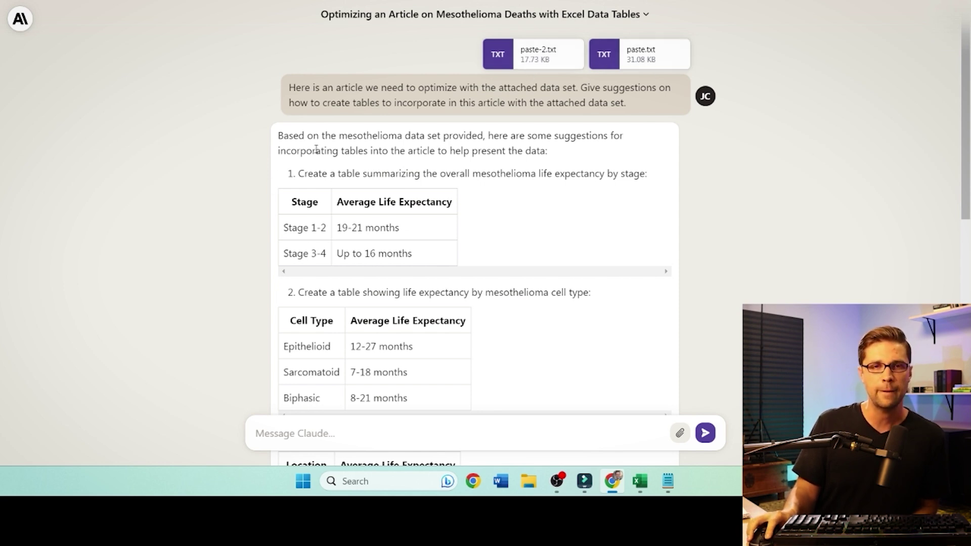
scroll(181, 233, "down", 9)
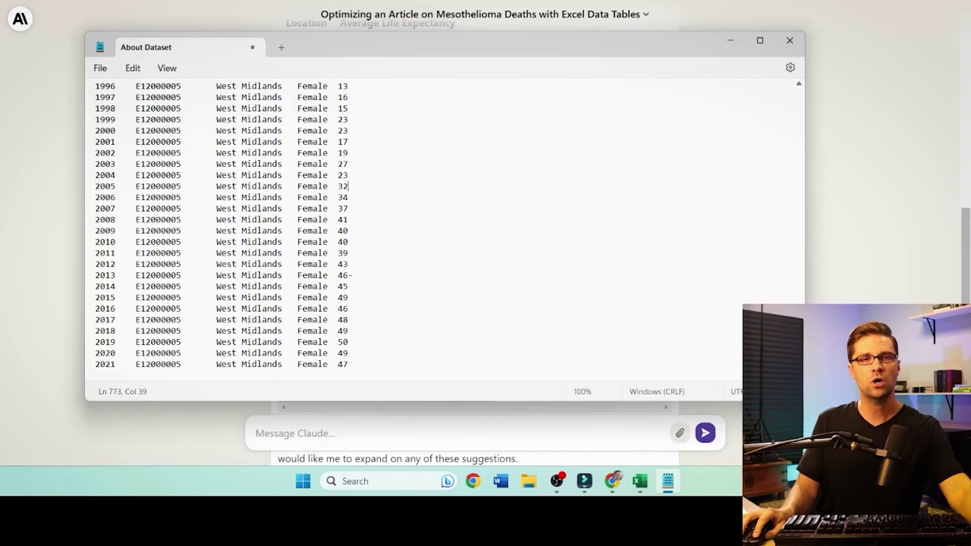
- Scroll the About Dataset file to its top, showing the England 1968–2021 description and HSE source
left_click_drag(799, 283, 805, 86)
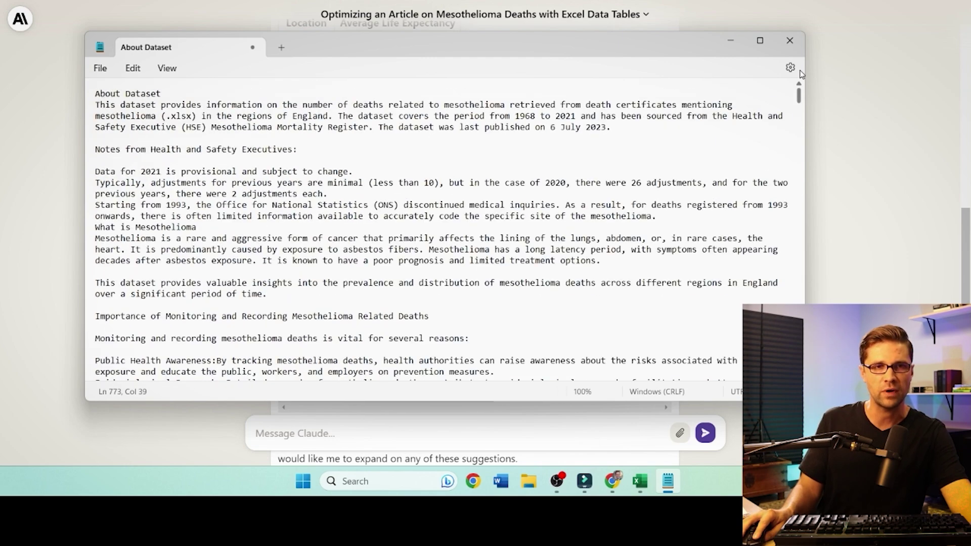
left_click(90, 106)
scroll(255, 257, "down", 20)
scroll(255, 256, "up", 20)
scroll(255, 256, "down", 20)
scroll(259, 260, "up", 20)
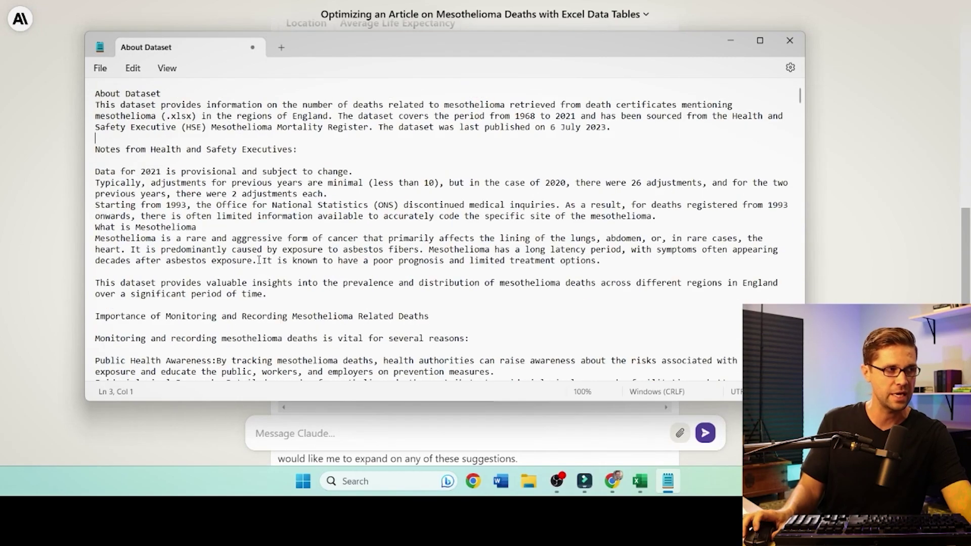
- Select the About Dataset description on Kaggle and bring the matching Notepad text forward
left_click(413, 15)
key("alt+Tab")
scroll(258, 212, "down", 3)
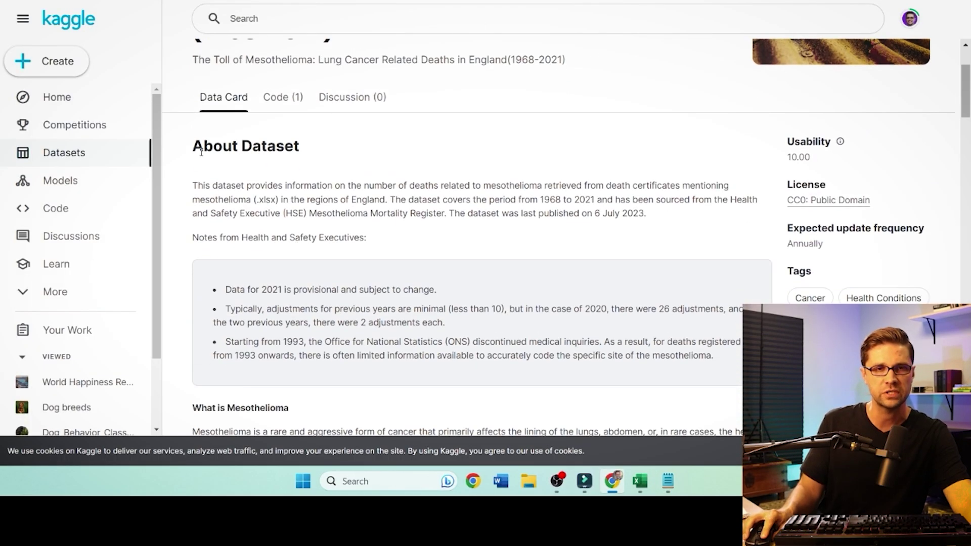
left_click_drag(194, 154, 541, 292)
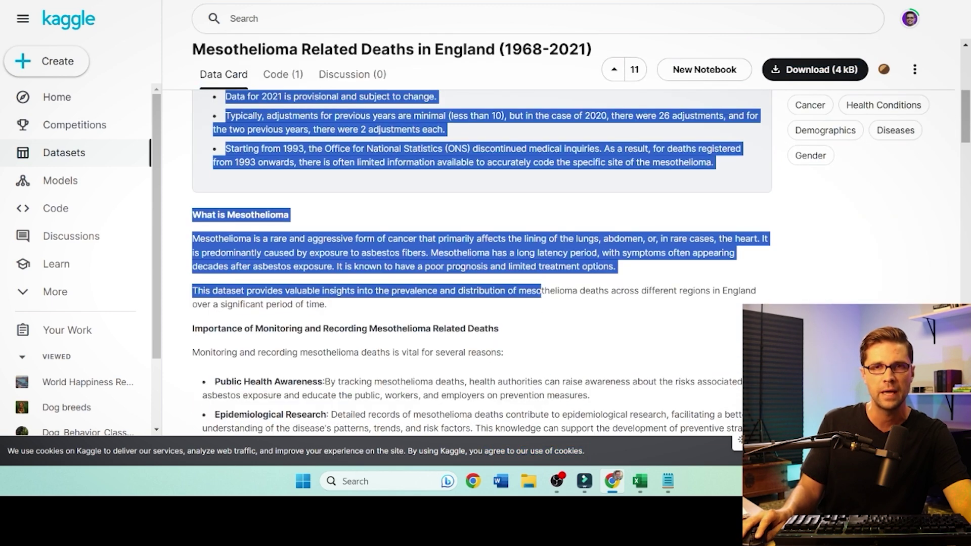
left_click(669, 483)
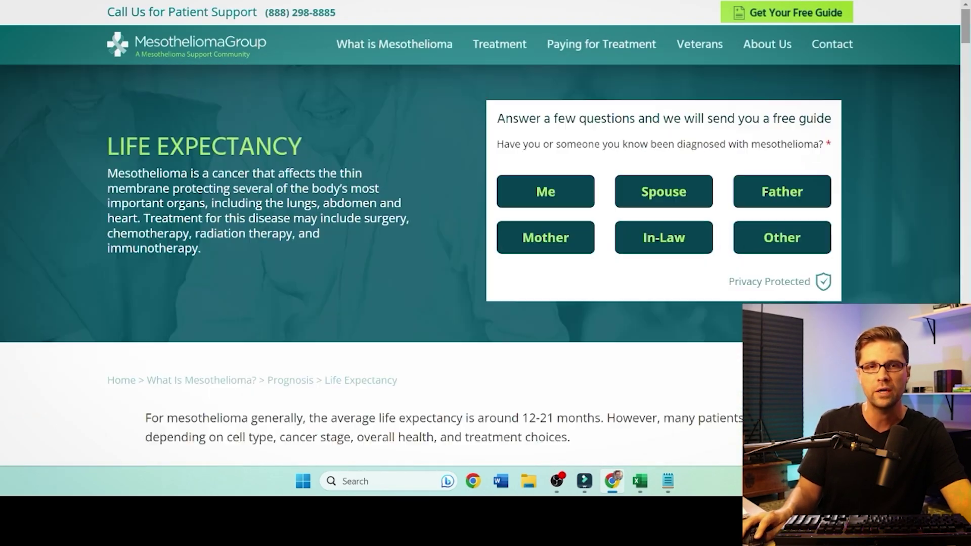
- Scroll the Mesothelioma Group article to its first life expectancy question
scroll(311, 150, "down", 8)
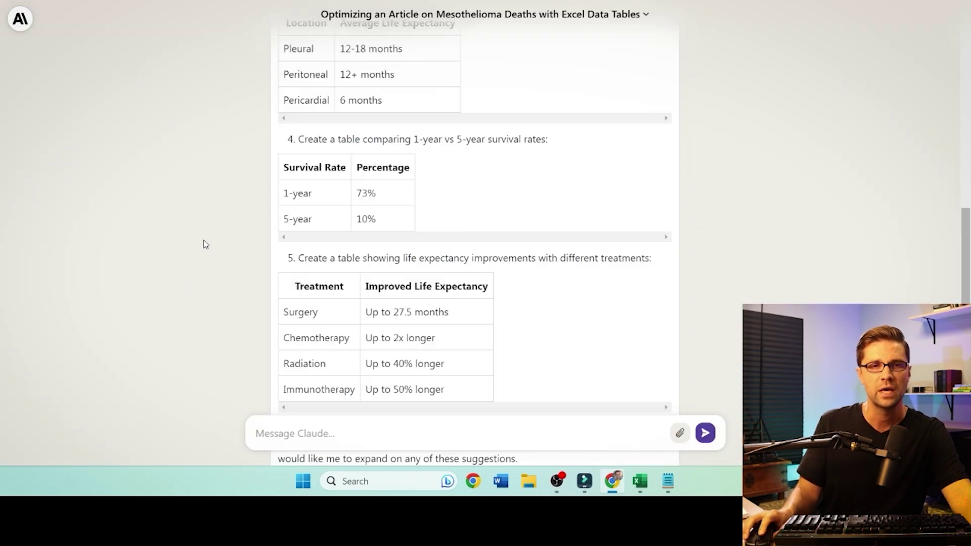
scroll(177, 276, "up", 10)
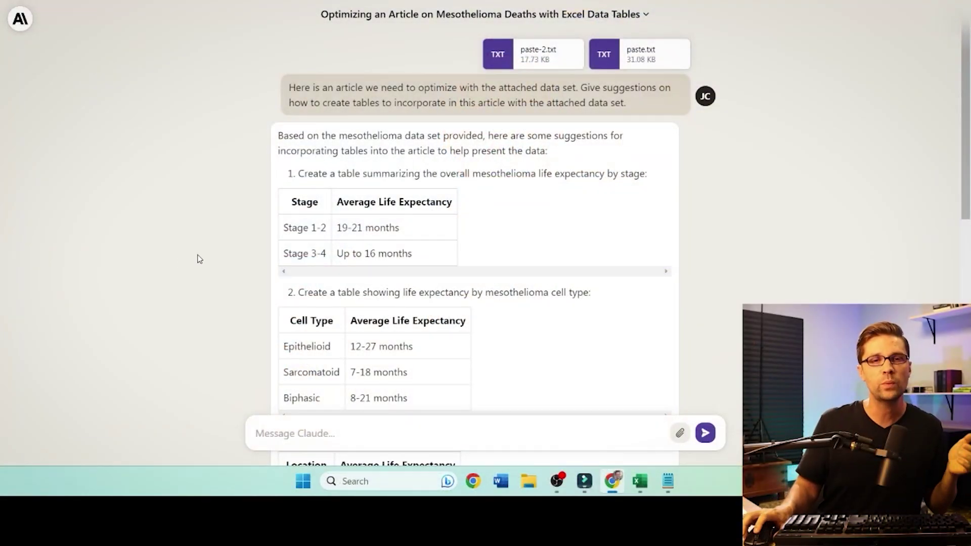
- Scroll through Claude's five suggested tables down to the survival-rate and treatment tables
scroll(198, 287, "down", 3)
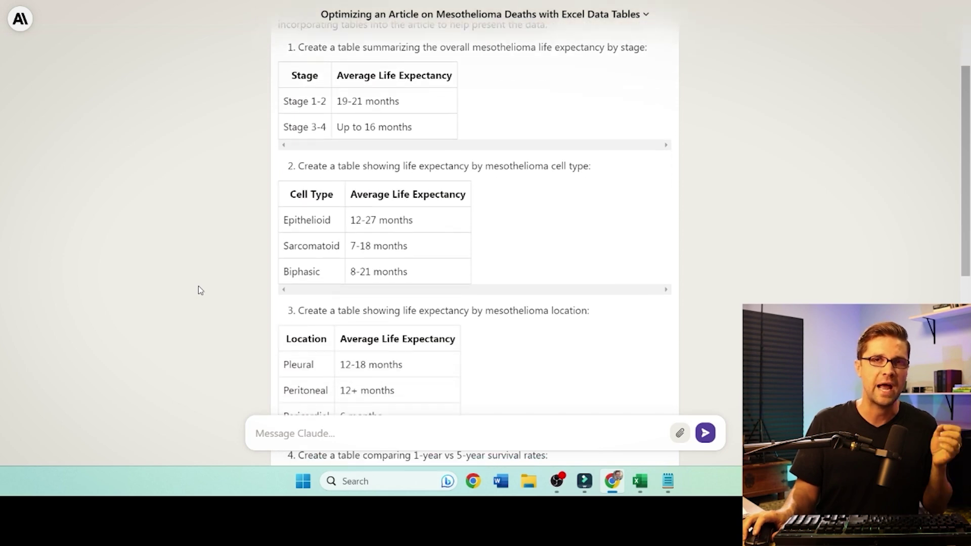
scroll(198, 286, "down", 7)
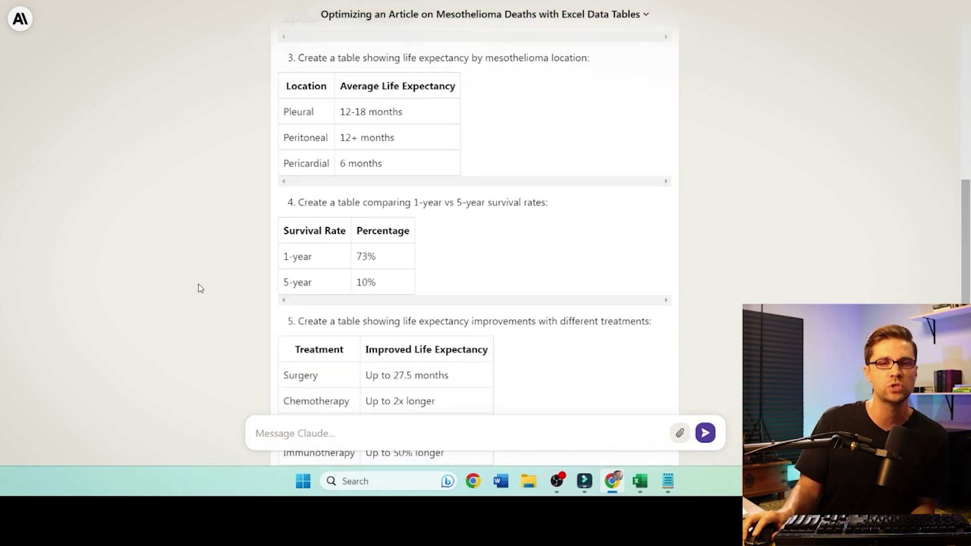
scroll(198, 289, "down", 2)
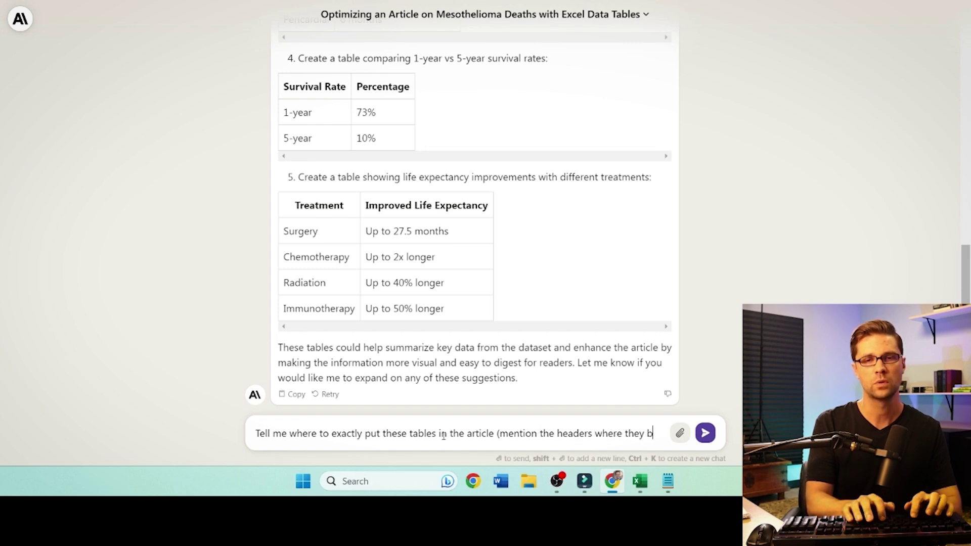
- Ask Claude where each table belongs, then highlight its first header and Table 1 placement
type("long)")
key("Return")
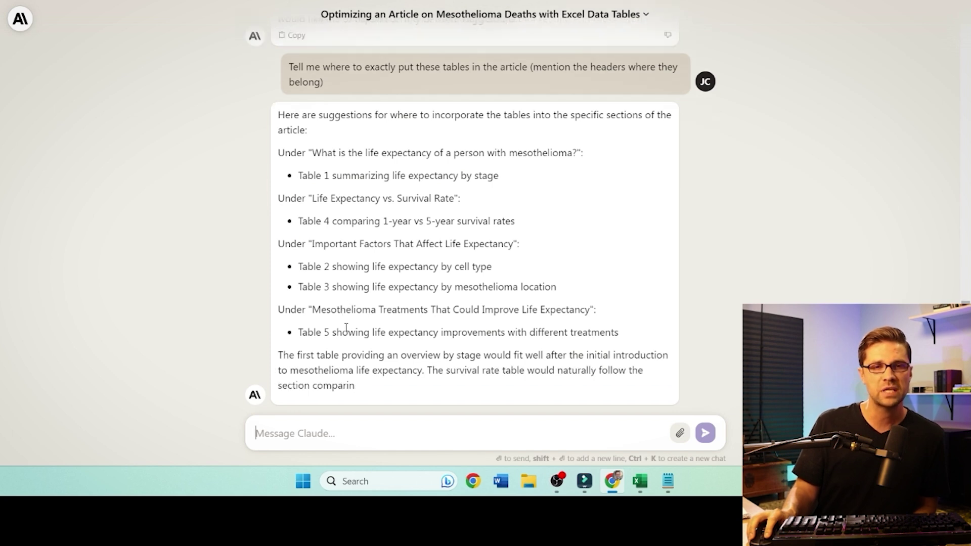
scroll(321, 203, "up", 1)
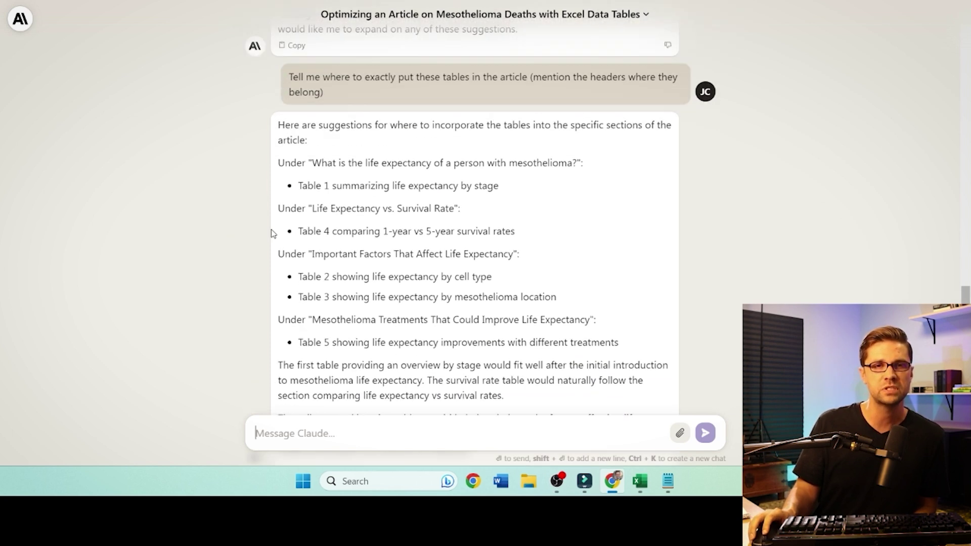
left_click_drag(308, 163, 478, 157)
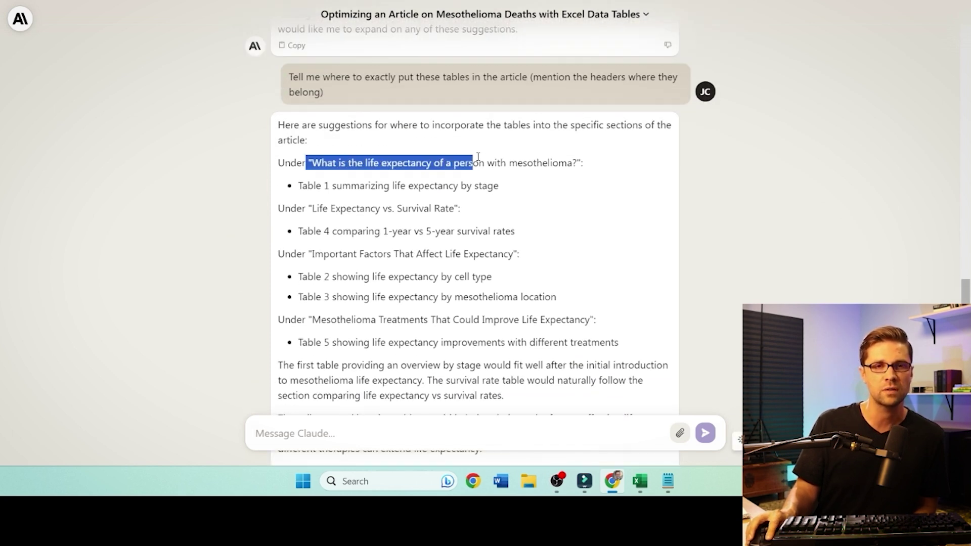
left_click(594, 159)
left_click_drag(291, 184, 490, 185)
left_click(416, 317)
- Highlight the first suggested table, then start a follow-up message to Claude
scroll(393, 319, "up", 10)
scroll(334, 238, "up", 2)
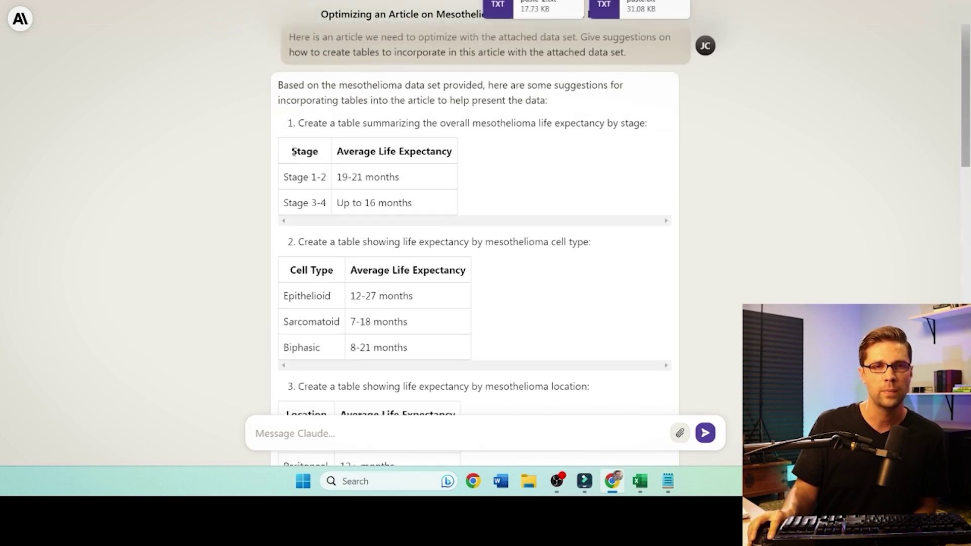
left_click_drag(301, 153, 449, 206)
left_click(450, 206)
scroll(281, 334, "down", 15)
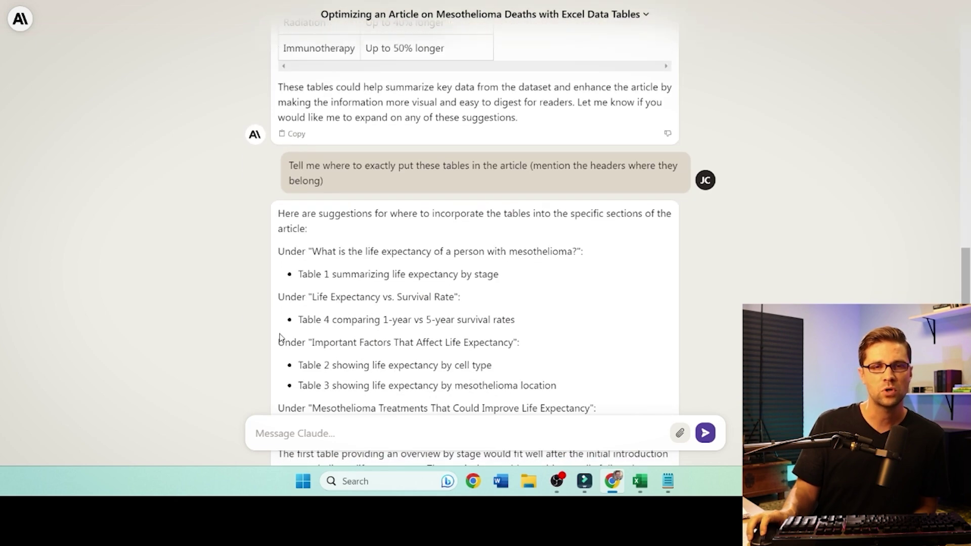
scroll(280, 333, "down", 4)
left_click(325, 433)
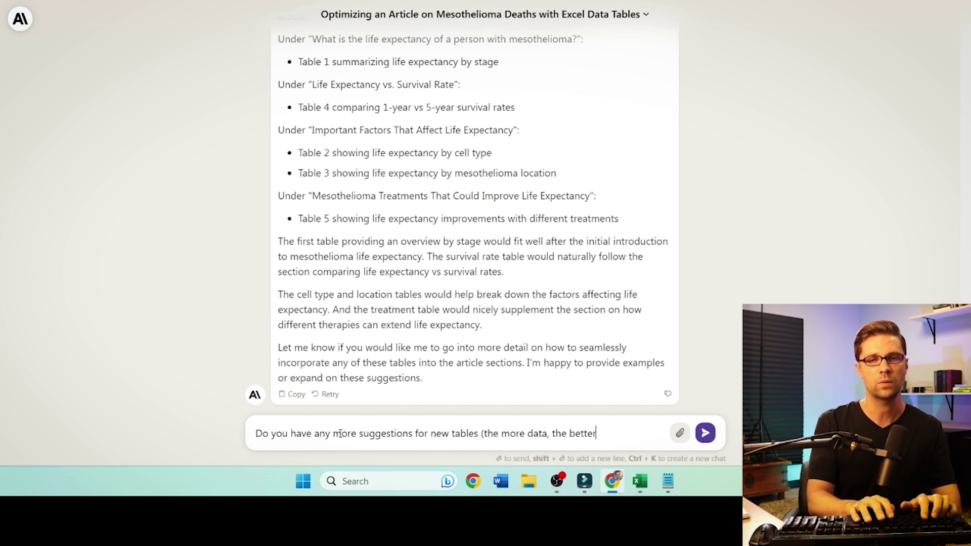
- Request more table ideas and review the deaths-by-region, deaths-by-year and survival-by-stage suggestions
key("Return")
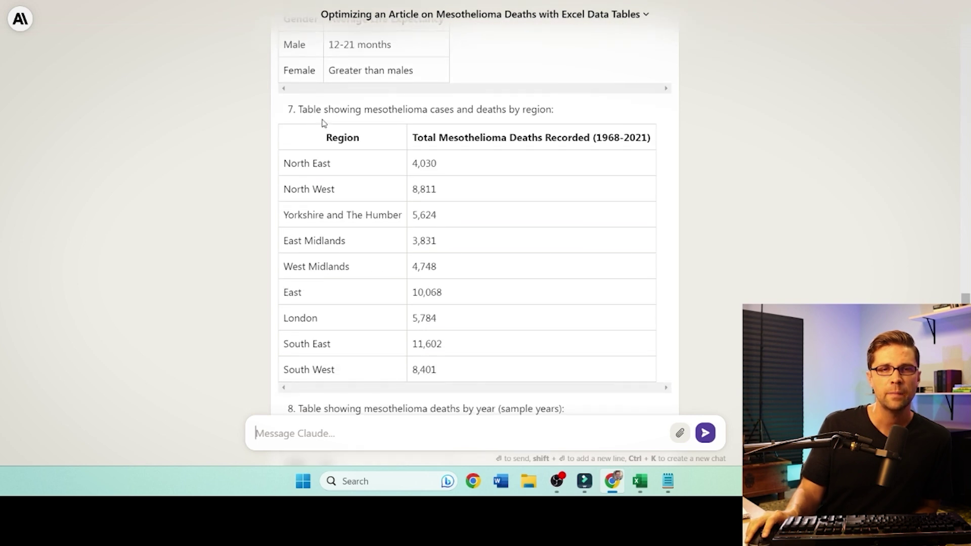
left_click_drag(308, 110, 458, 110)
left_click(450, 143)
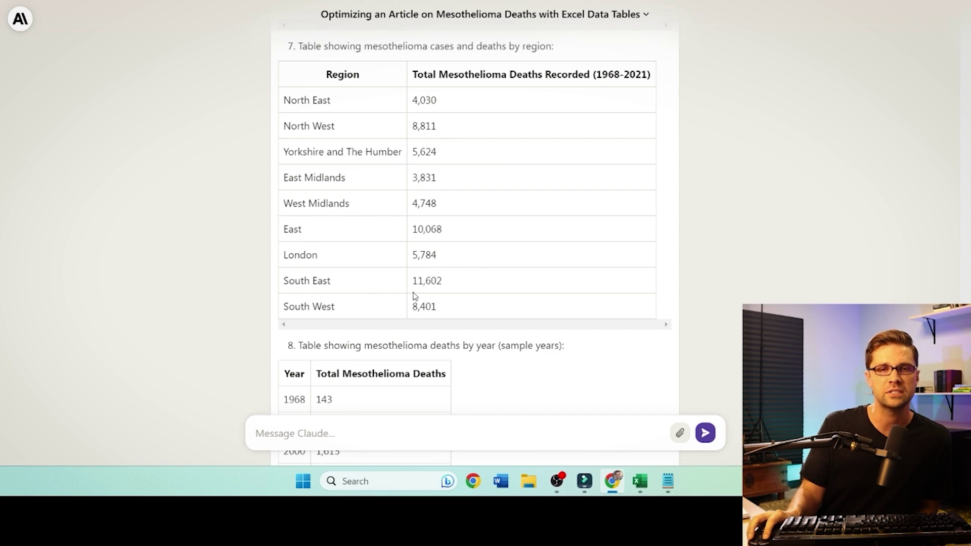
scroll(197, 310, "down", 1)
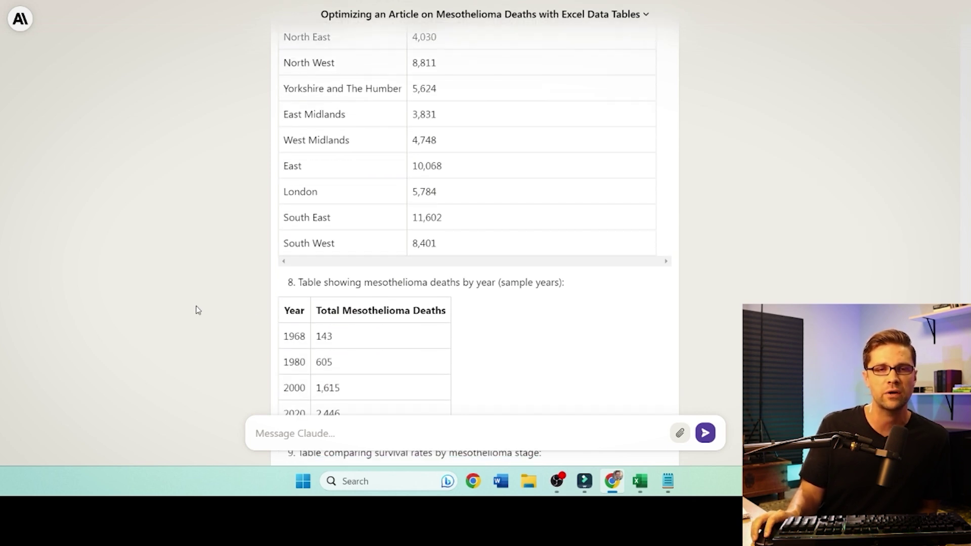
scroll(215, 310, "up", 2)
scroll(214, 310, "down", 2)
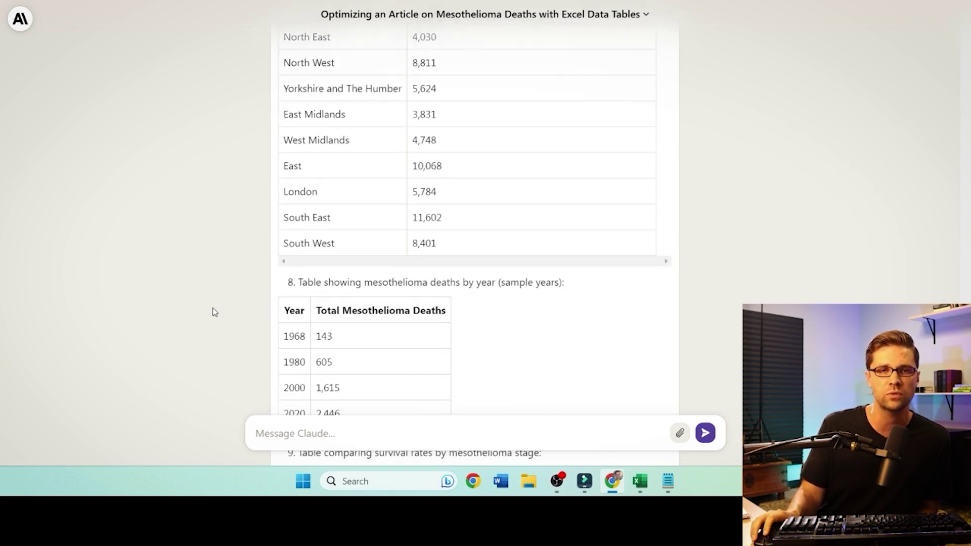
scroll(336, 146, "up", 1)
scroll(212, 302, "down", 2)
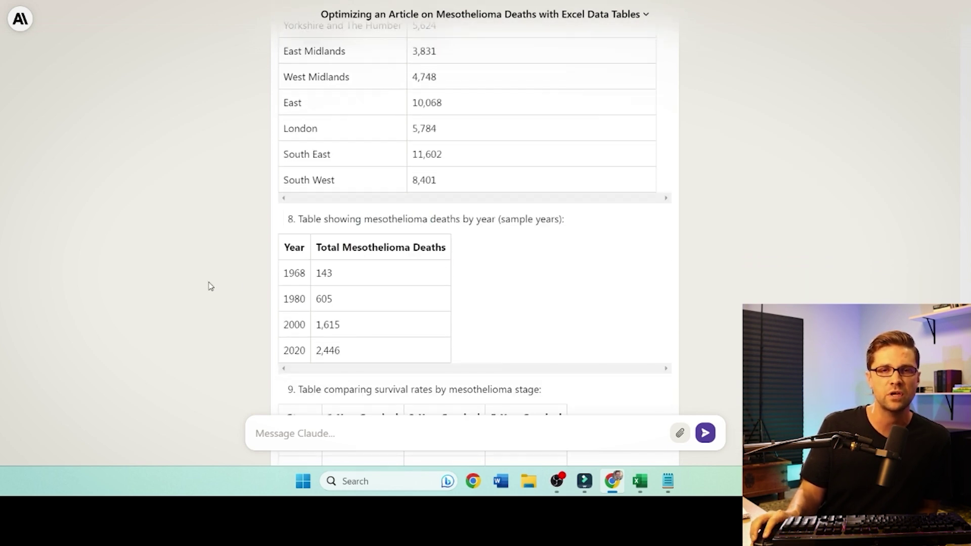
scroll(212, 286, "down", 1)
left_click(353, 244)
scroll(173, 310, "down", 2)
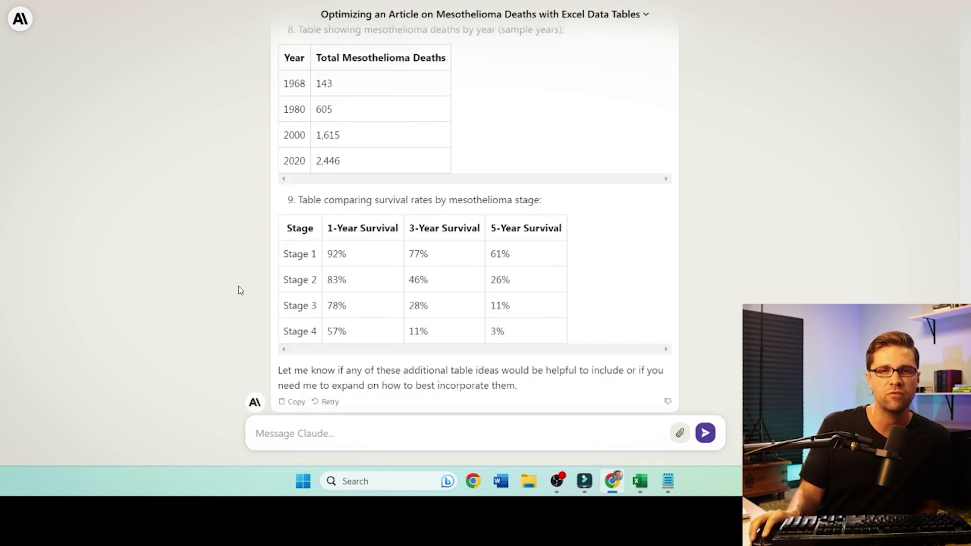
scroll(217, 293, "down", 1)
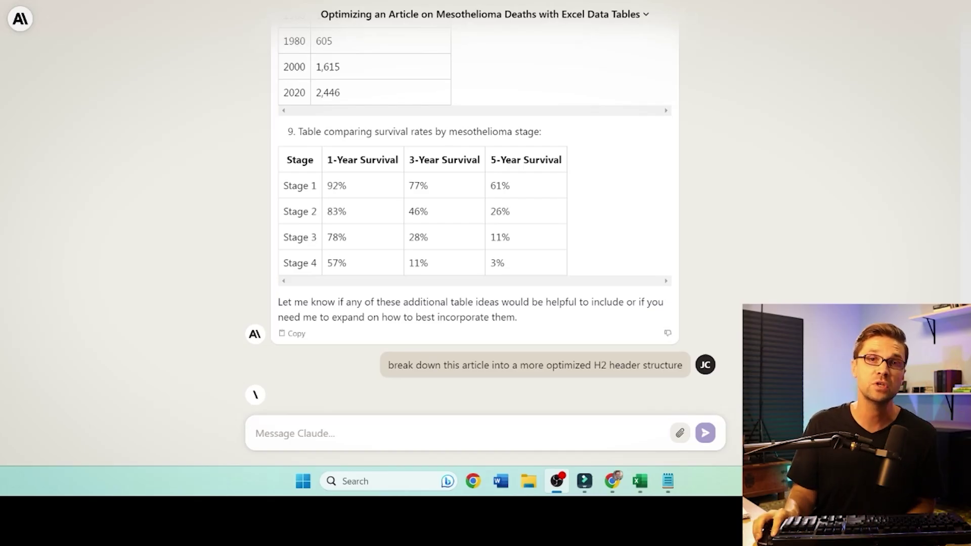
- Clear the highlight on the sent H2 header restructuring request
left_click(563, 361)
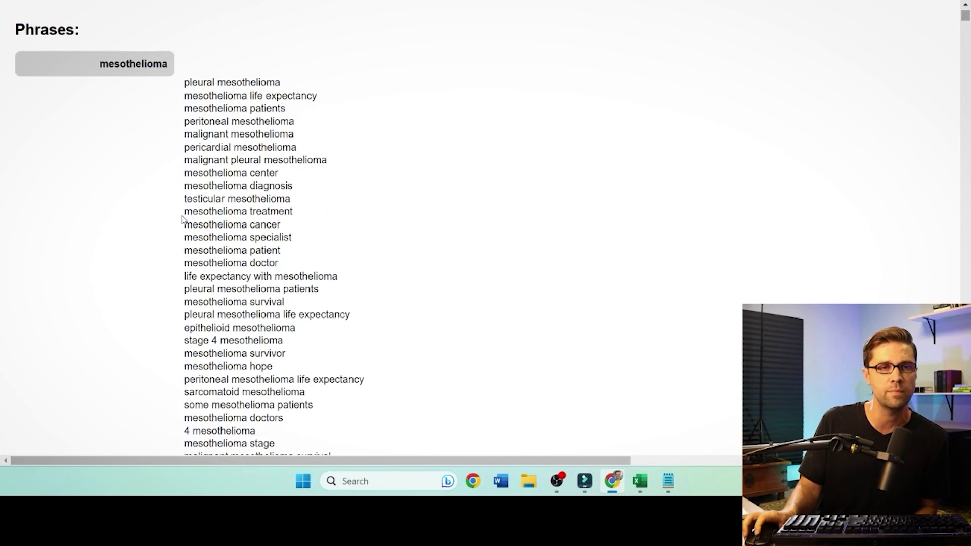
scroll(177, 221, "up", 5)
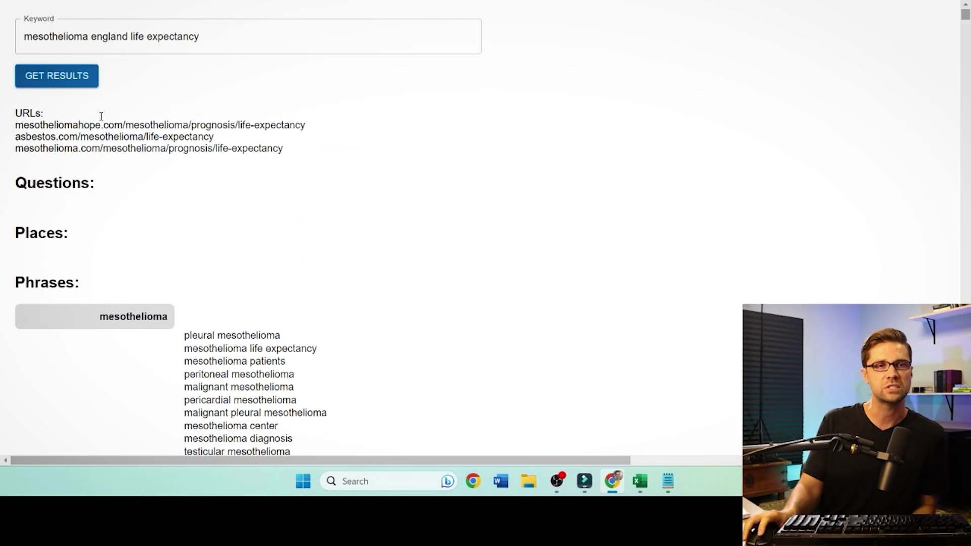
left_click(91, 35)
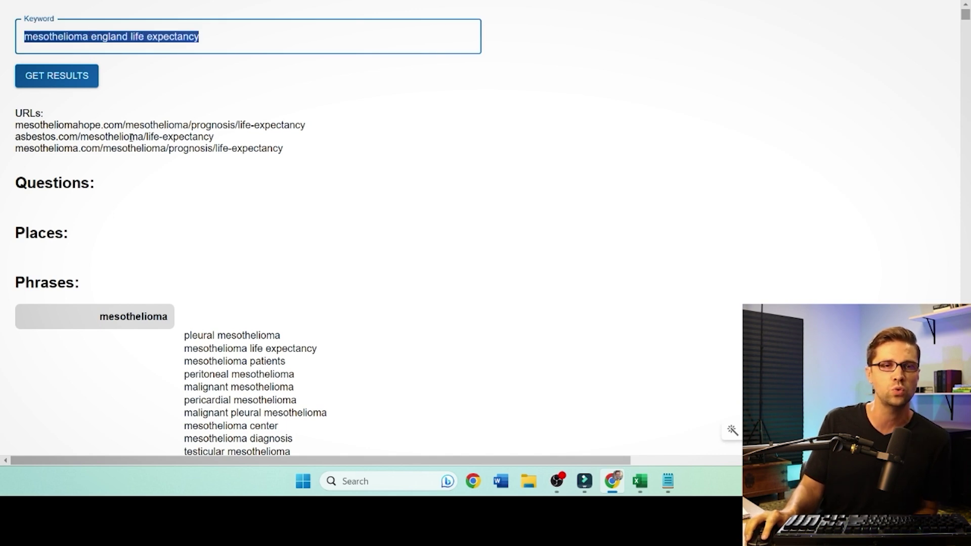
left_click_drag(14, 125, 304, 151)
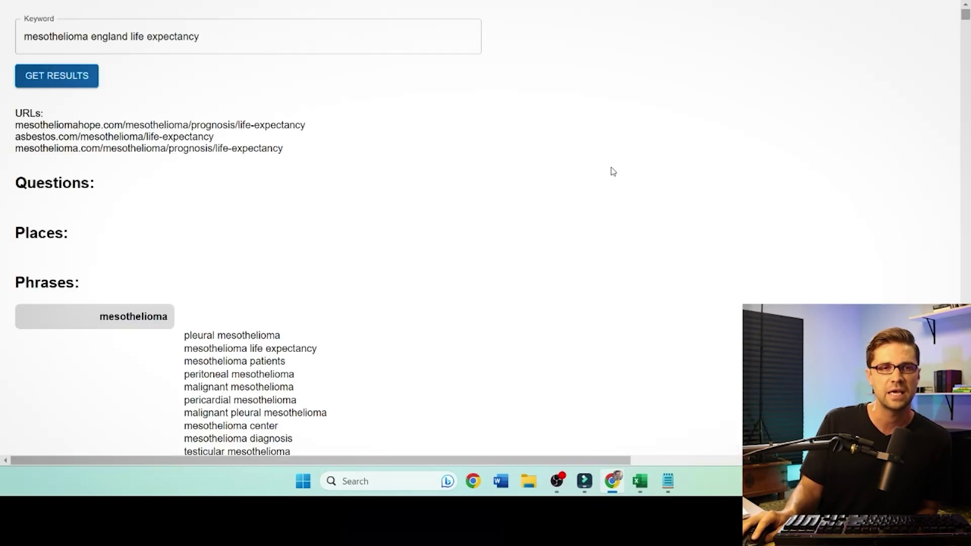
scroll(368, 308, "down", 1)
scroll(363, 308, "down", 2)
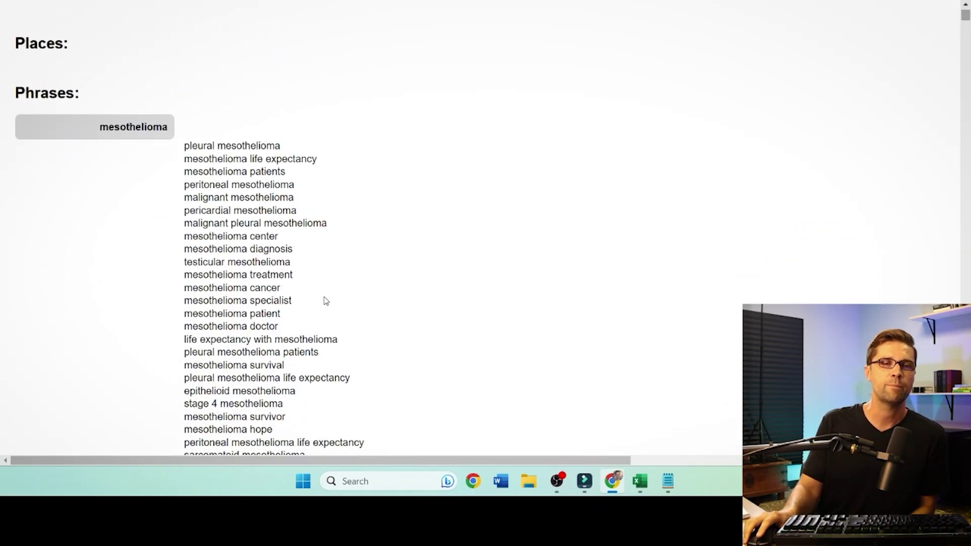
scroll(163, 138, "down", 20)
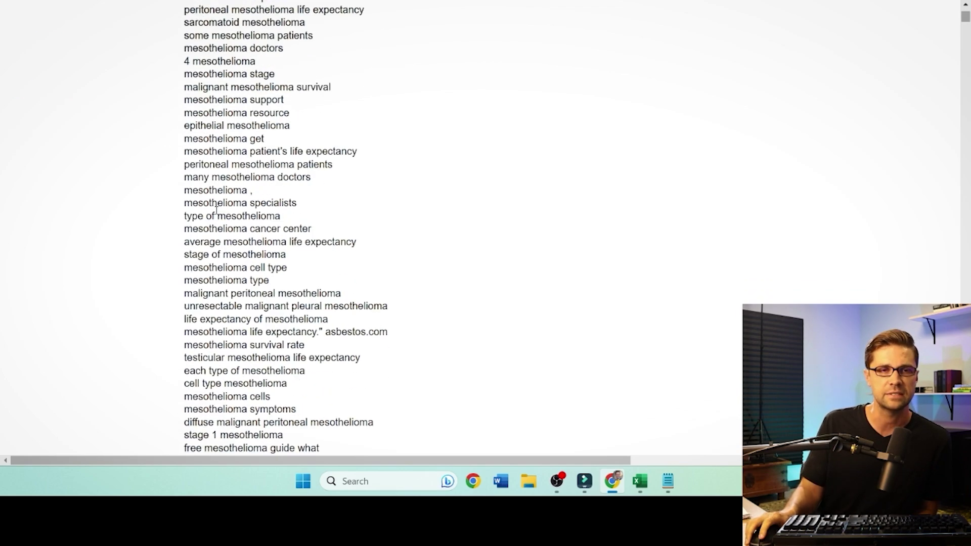
scroll(162, 233, "up", 2)
scroll(180, 230, "down", 1)
left_click(277, 156)
scroll(233, 162, "up", 7)
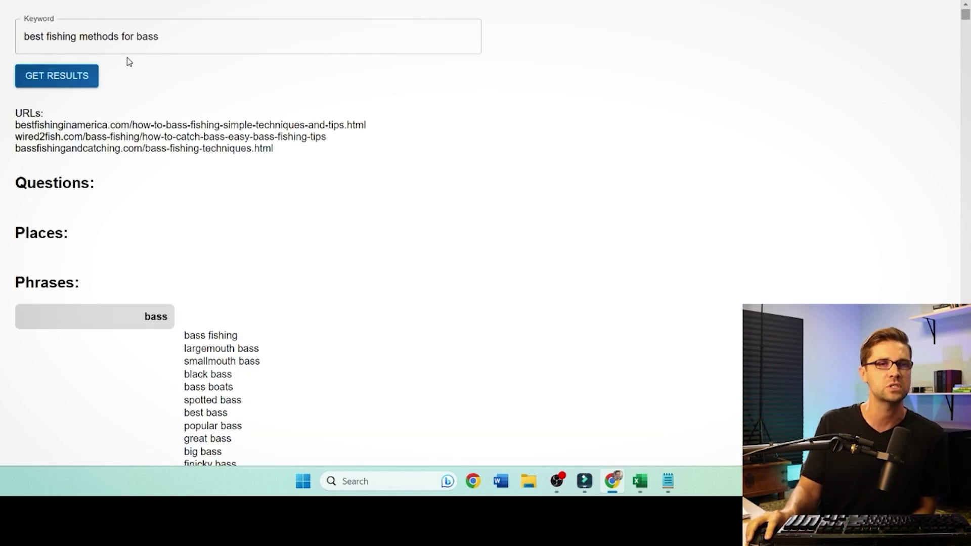
- Select the 'best fishing methods for bass' query and its first ranking URLs
left_click(111, 32)
key("ctrl+a")
left_click(155, 123)
left_click_drag(10, 130, 308, 137)
left_click(300, 157)
- Review the bass, water, rig and lures entity phrase groups for the query
scroll(183, 253, "down", 5)
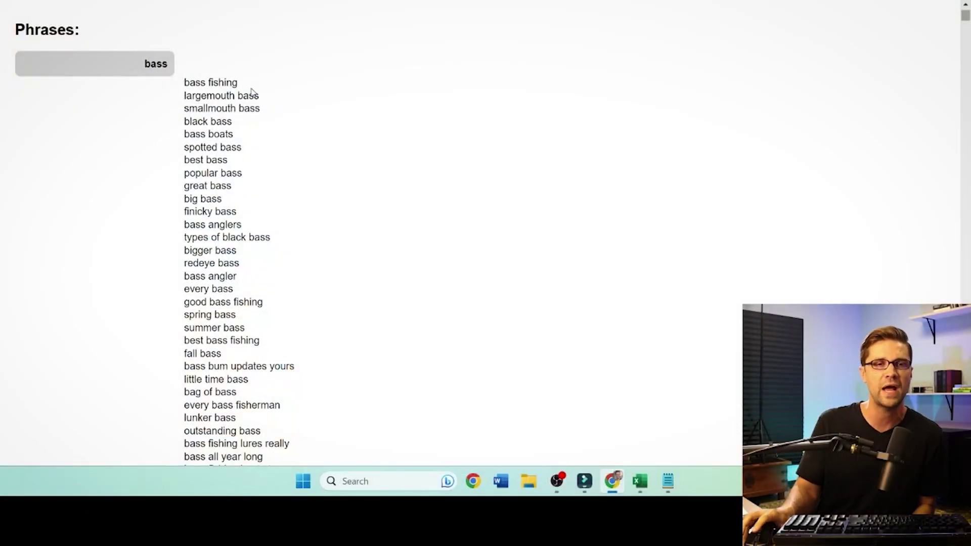
scroll(170, 167, "down", 20)
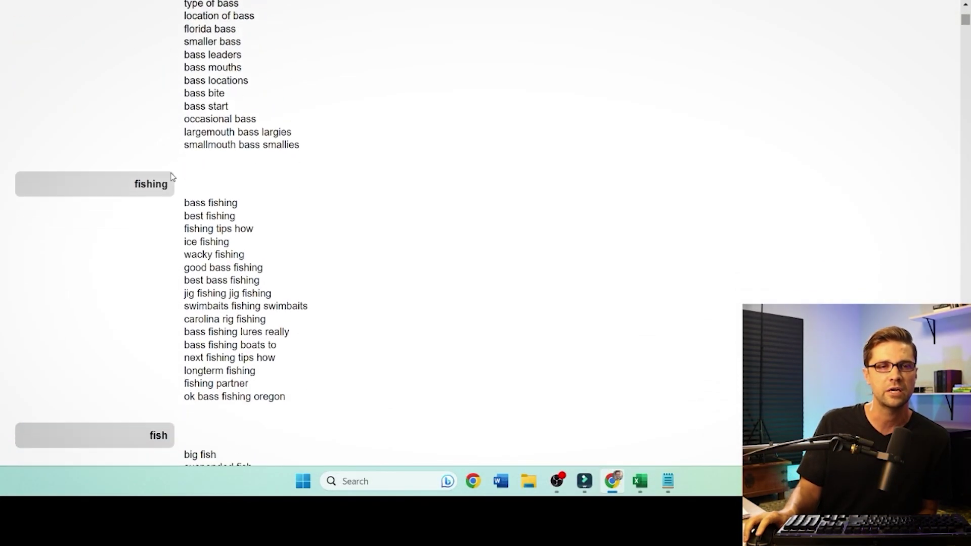
scroll(205, 222, "down", 3)
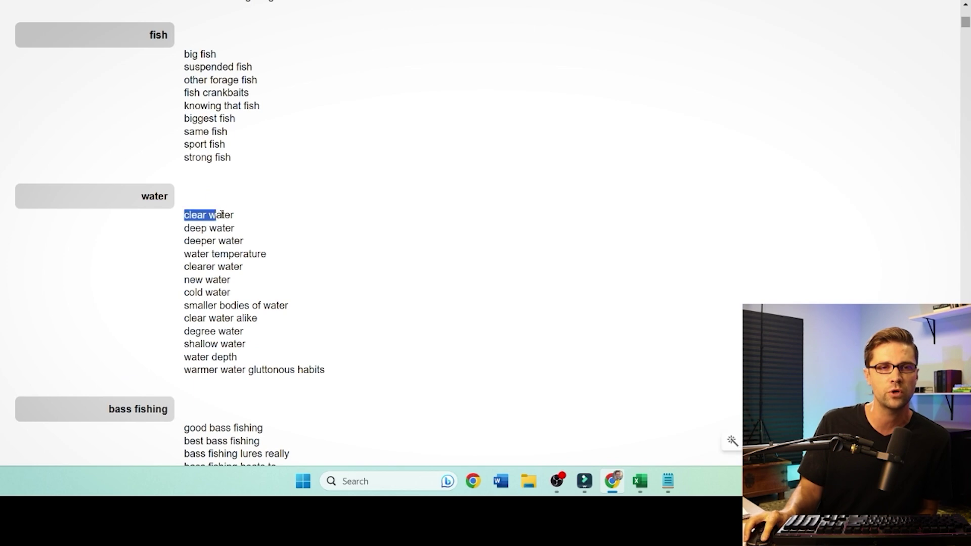
scroll(192, 234, "up", 20)
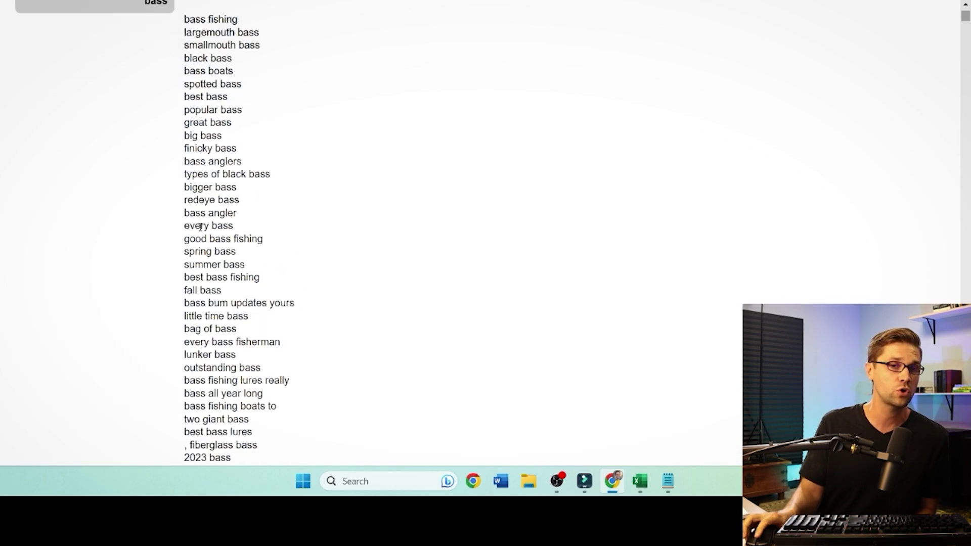
double_click(128, 37)
left_click(269, 227)
scroll(270, 228, "down", 20)
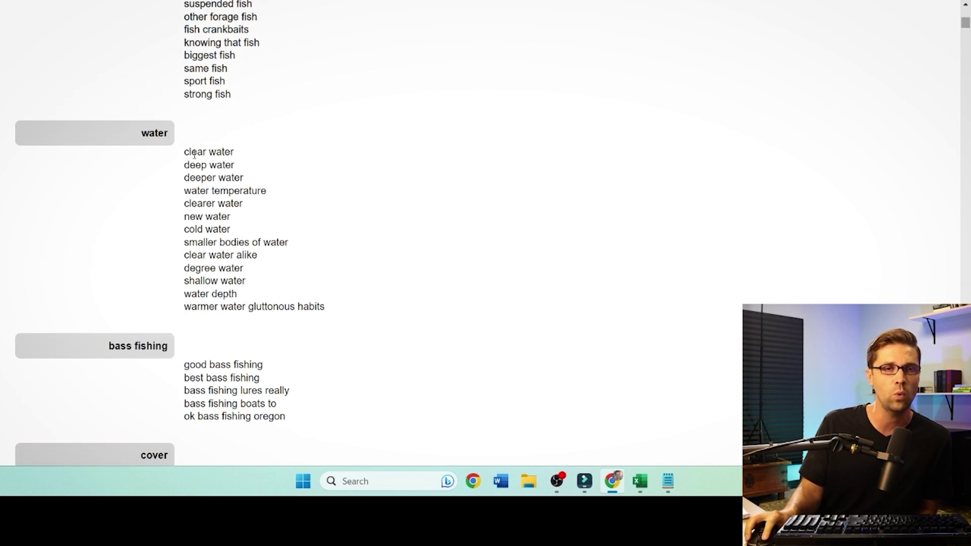
scroll(179, 221, "down", 20)
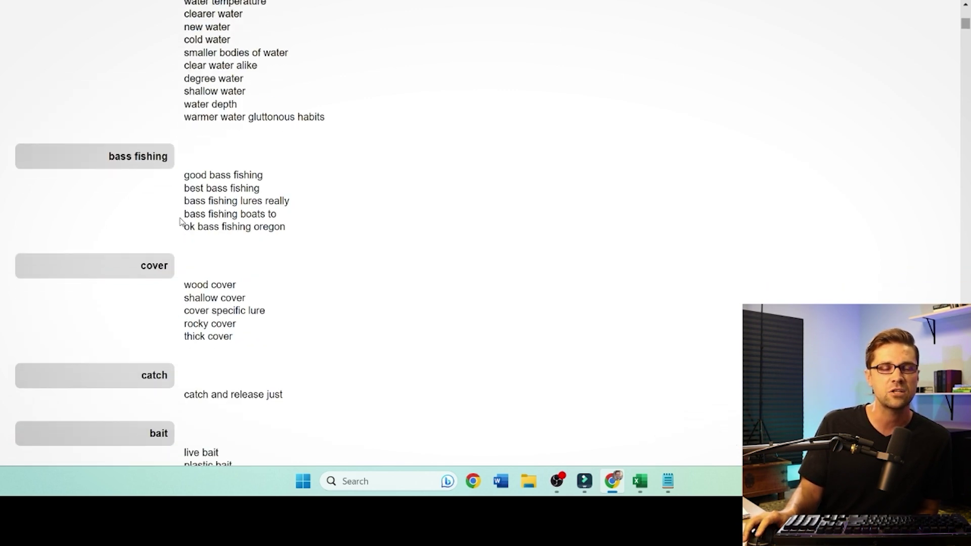
scroll(182, 217, "up", 1)
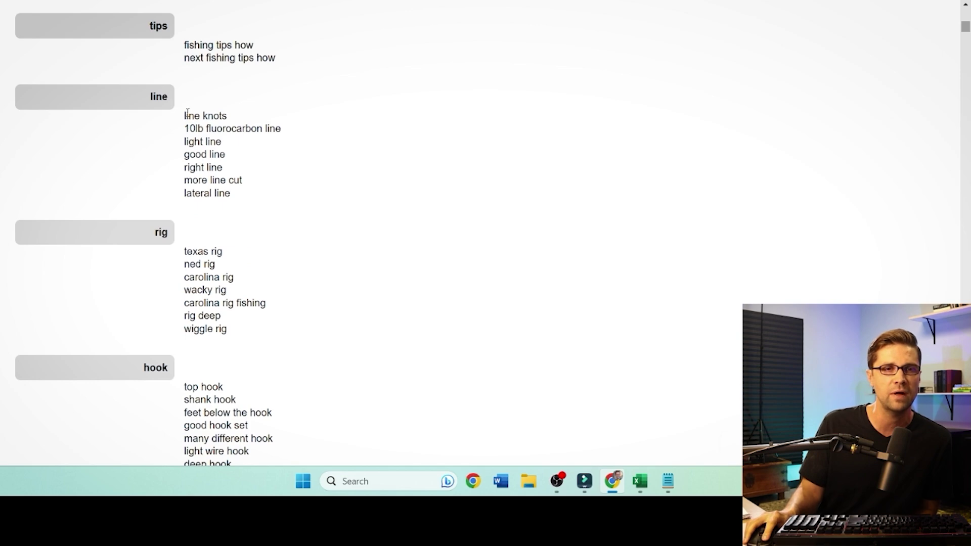
scroll(152, 203, "down", 10)
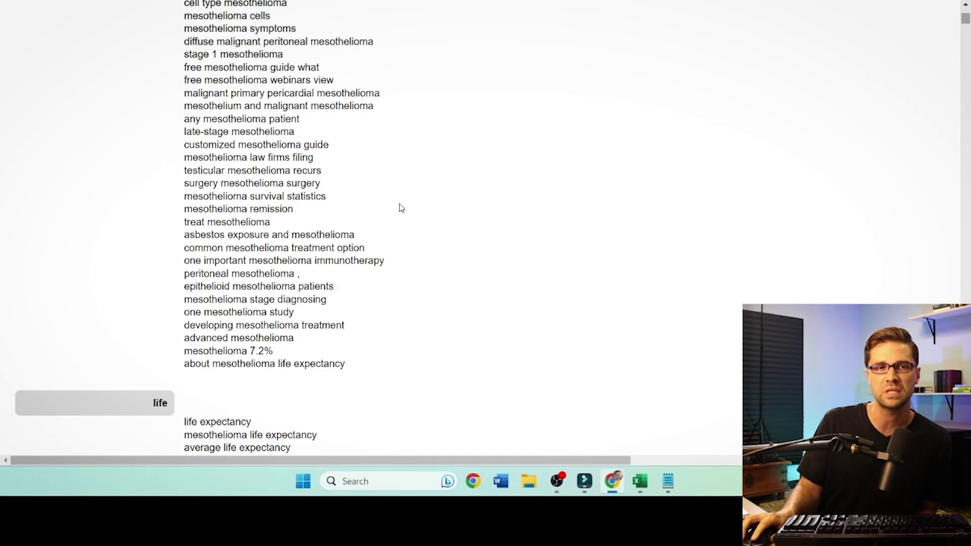
scroll(374, 205, "up", 15)
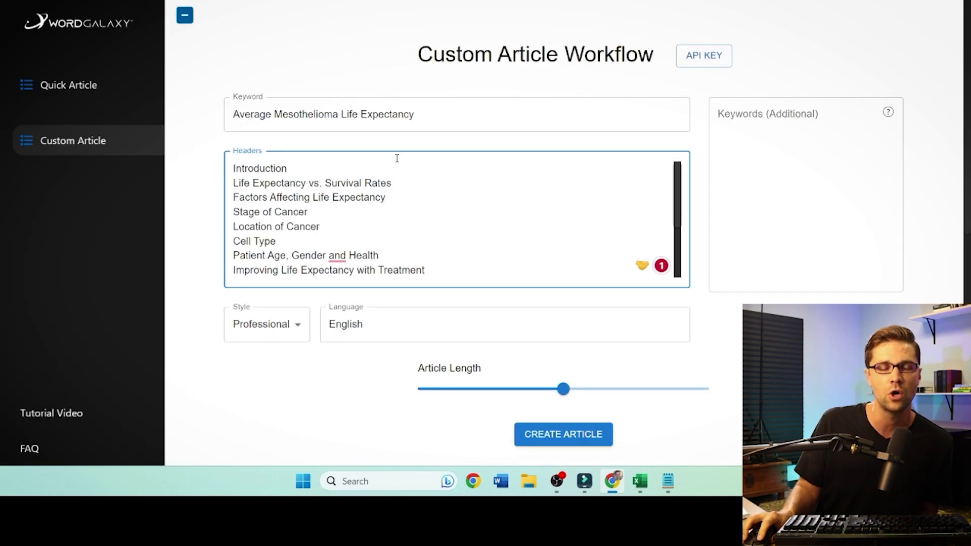
- Keep Professional style and English language, then select the Keywords (Additional) field
scroll(343, 246, "down", 2)
scroll(343, 247, "up", 2)
left_click(290, 322)
left_click(370, 320)
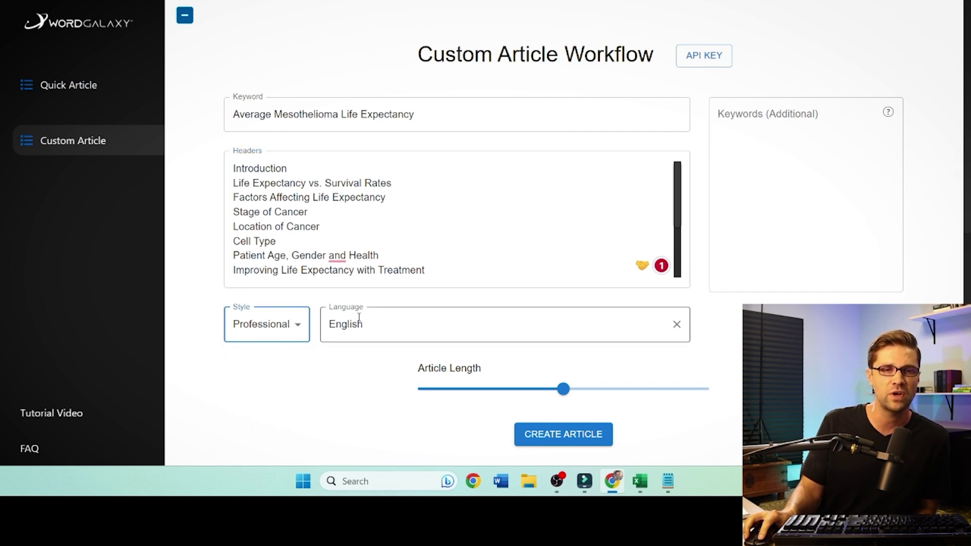
left_click(370, 320)
scroll(451, 268, "down", 12)
scroll(447, 258, "up", 10)
left_click(724, 335)
left_click(790, 178)
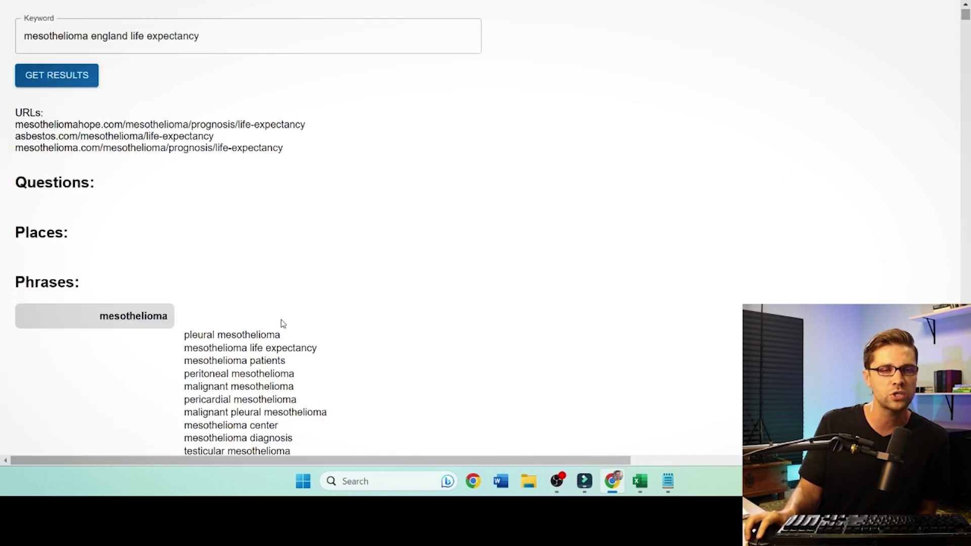
scroll(279, 323, "down", 5)
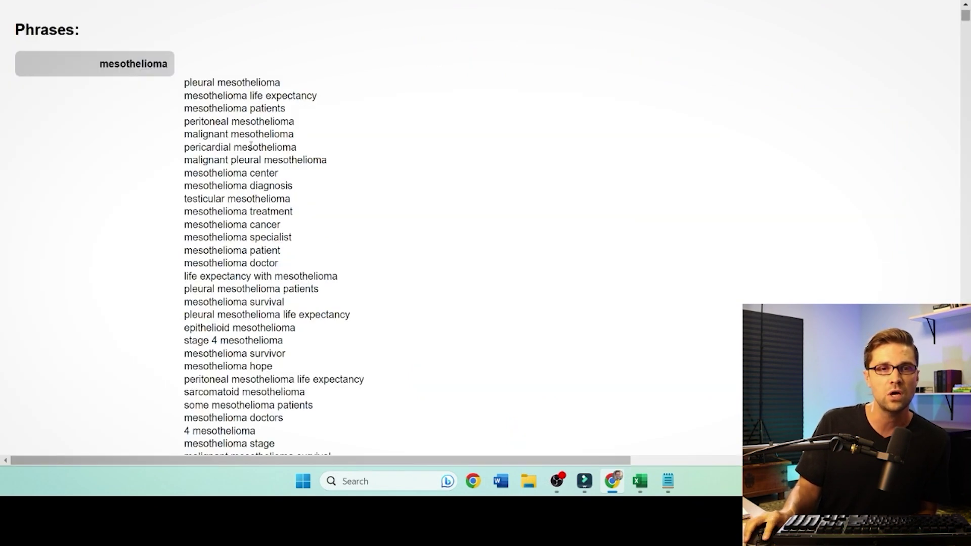
- Paste the first seven mesothelioma phrases and the life expectancy phrases into Keywords (Additional)
left_click_drag(184, 84, 291, 134)
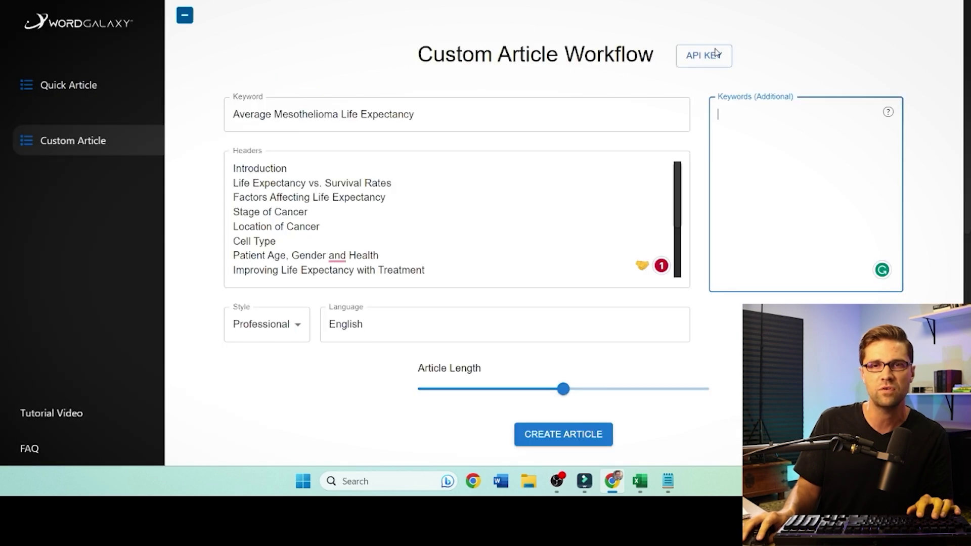
type("pleural mesothelioma mesothelioma life expectancy mesothelioma patients peritoneal mesothelioma malignant mesothelioma pericardial mesothelioma malignant pleural mesothelioma")
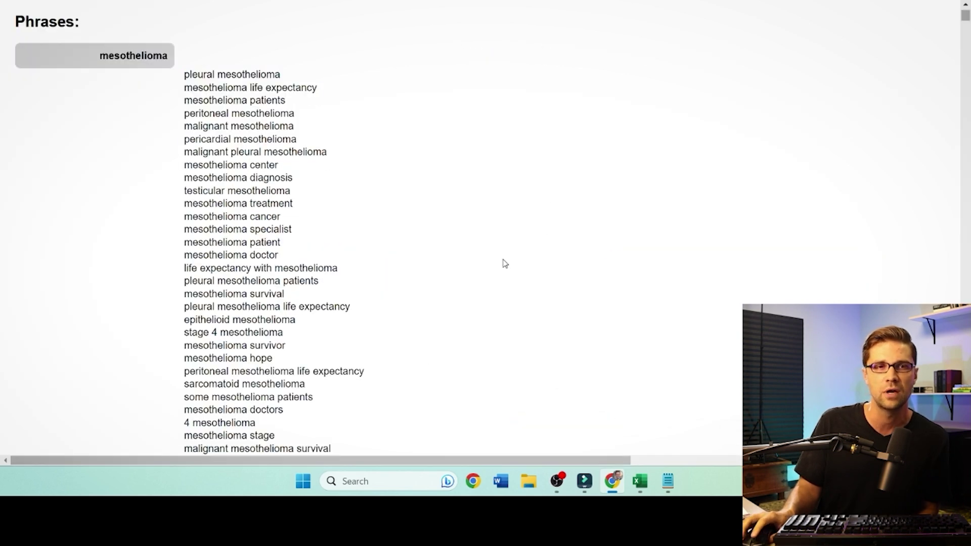
scroll(473, 262, "down", 20)
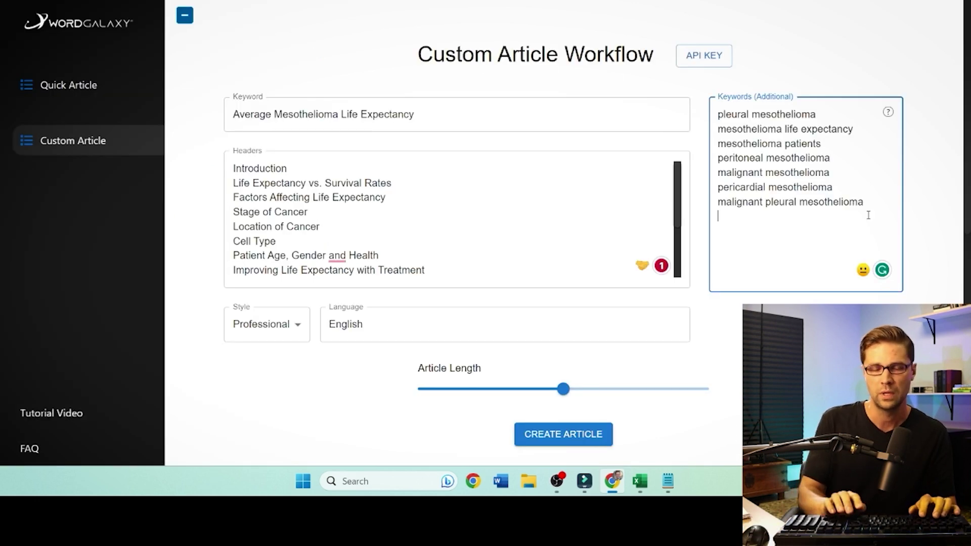
type("life expectancy mesothelioma life expectancy average life expectancy life expectancy with mesothelioma")
scroll(531, 351, "down", 4)
- Run CREATE ARTICLE to generate the Average Mesothelioma Life Expectancy article
left_click(604, 252)
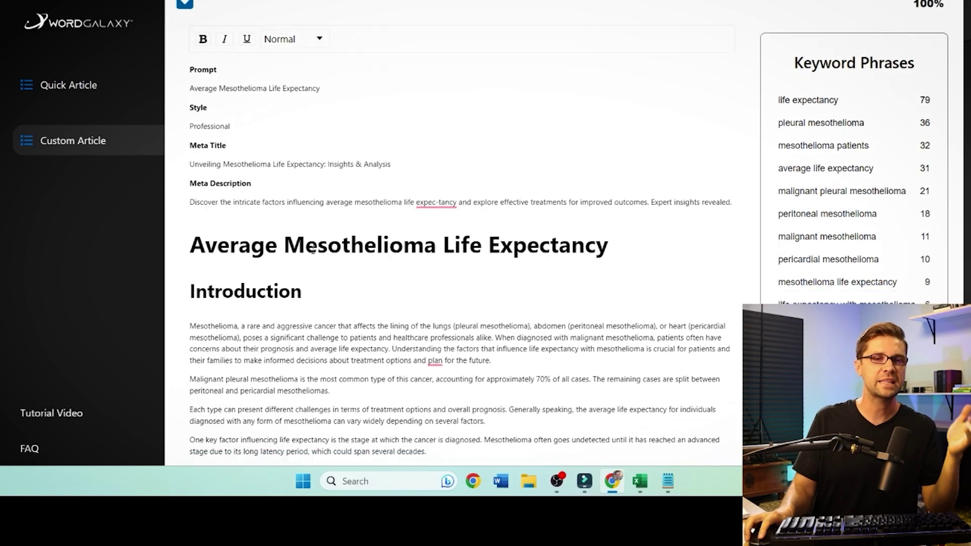
- Scroll through the generated article and back up to the top
scroll(325, 268, "down", 10)
scroll(325, 268, "down", 20)
scroll(319, 259, "down", 20)
scroll(316, 238, "up", 20)
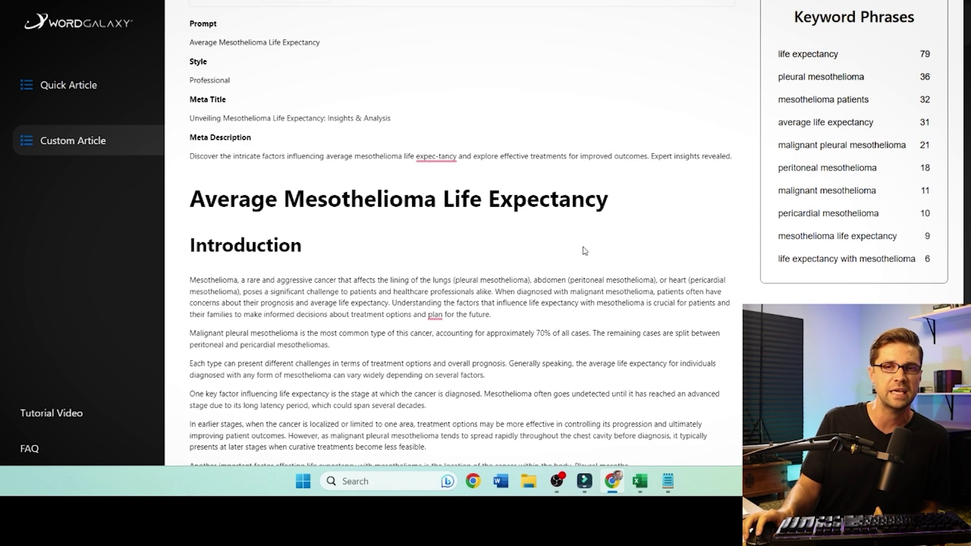
- Cancel the pleural mesothelioma link settings without adding links, then scroll through the article
left_click(825, 76)
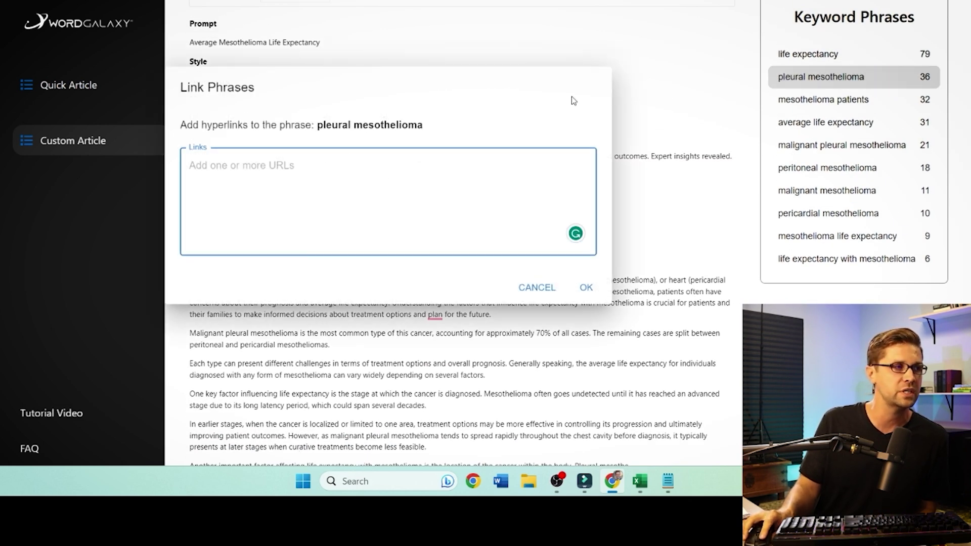
left_click(522, 292)
scroll(441, 310, "down", 15)
scroll(441, 310, "down", 15)
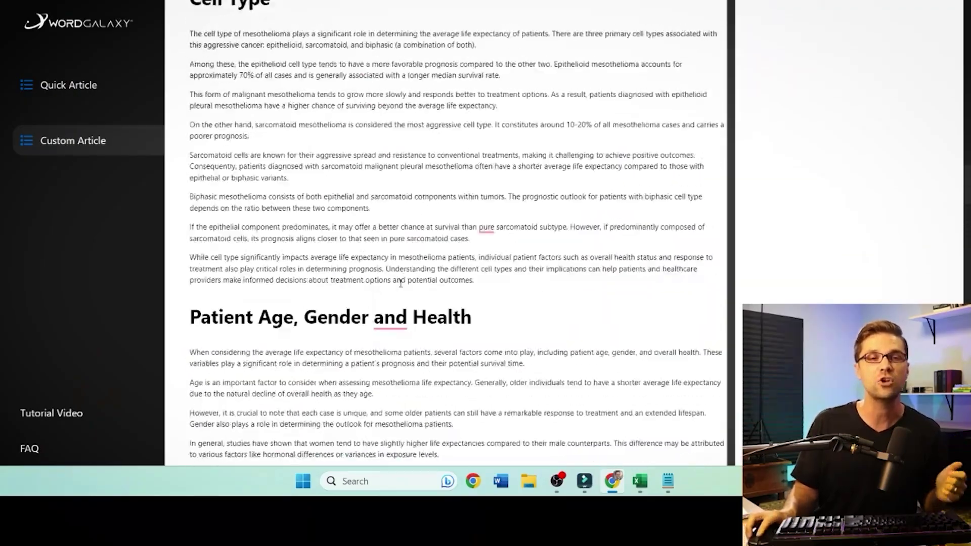
scroll(401, 269, "up", 8)
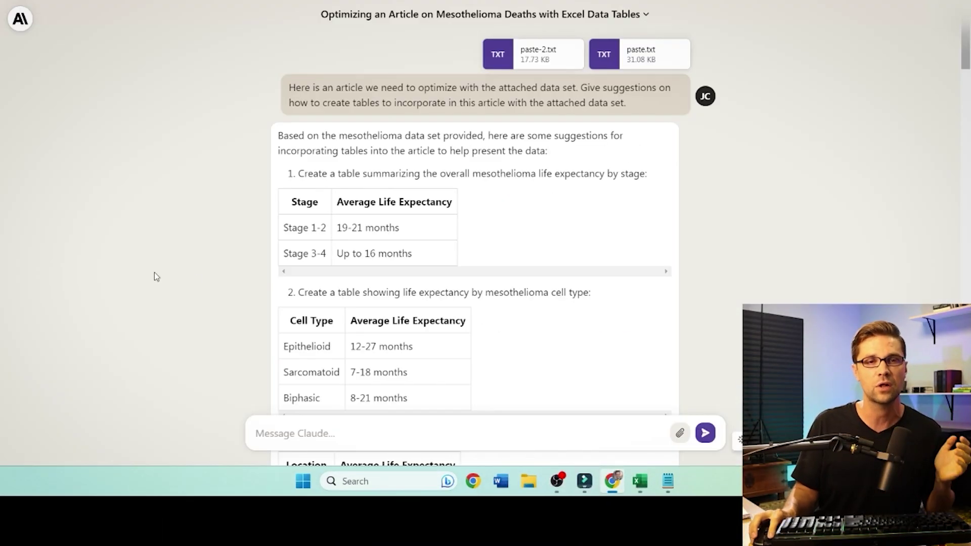
scroll(191, 308, "down", 15)
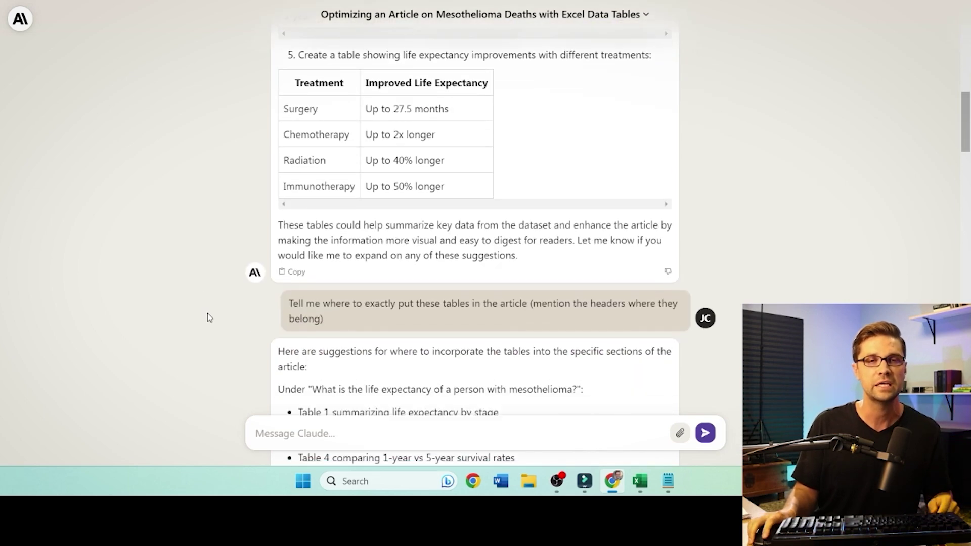
scroll(209, 320, "down", 15)
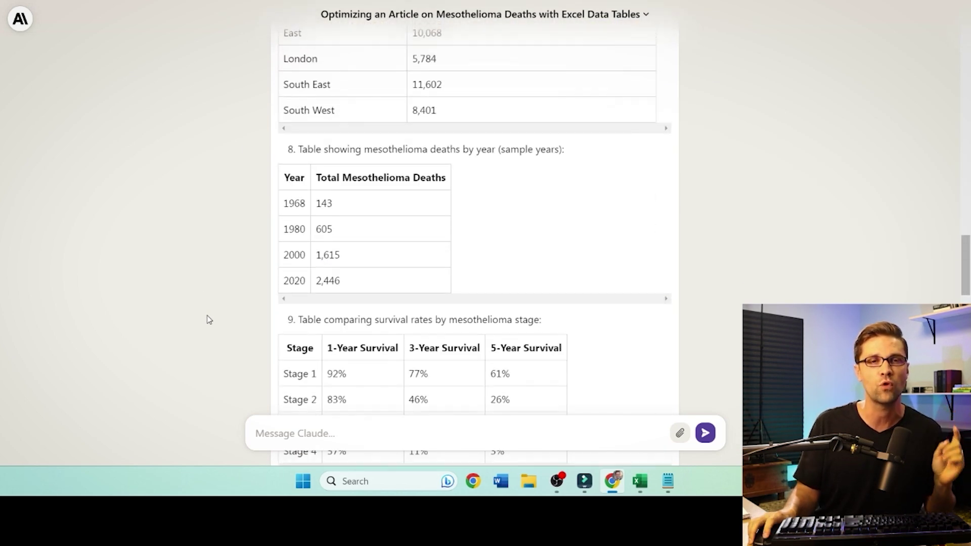
scroll(209, 320, "up", 5)
scroll(208, 320, "down", 3)
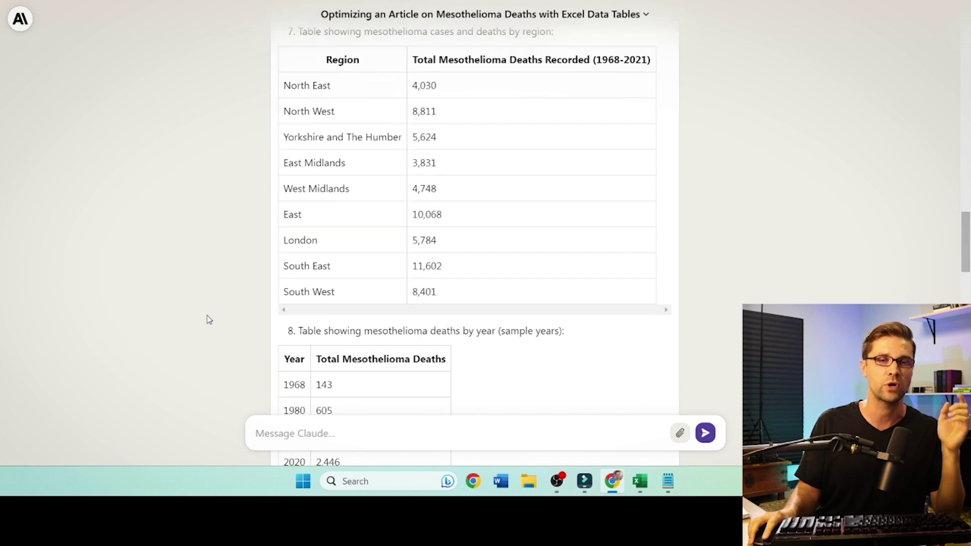
scroll(208, 320, "down", 13)
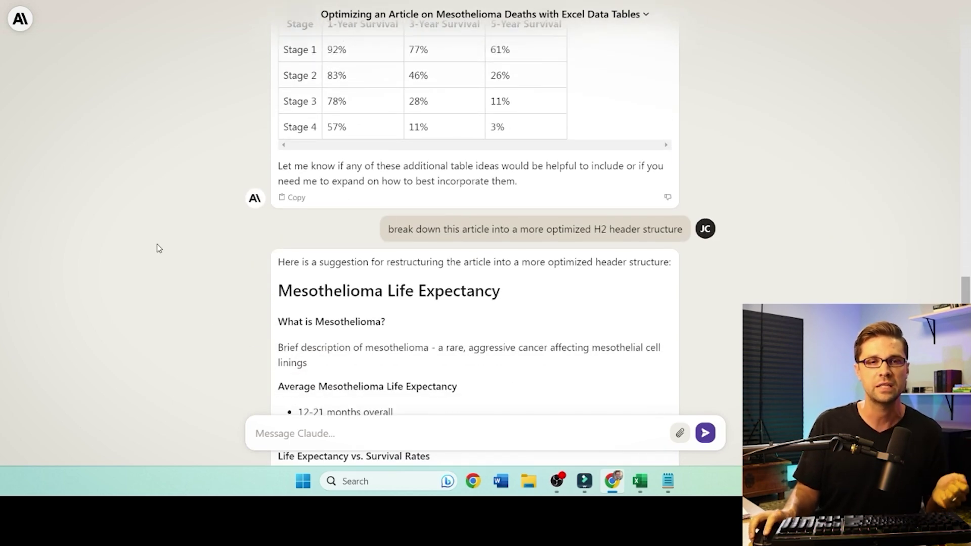
scroll(156, 254, "down", 5)
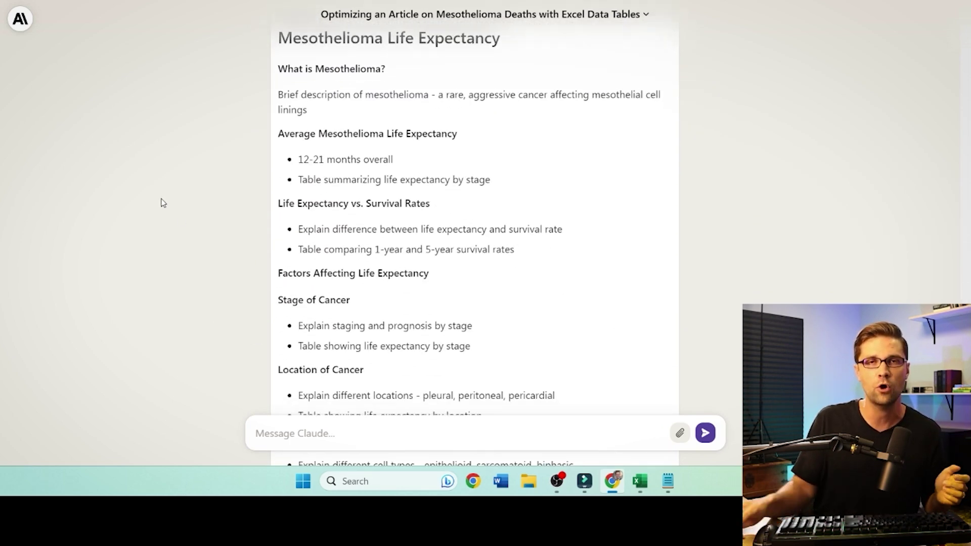